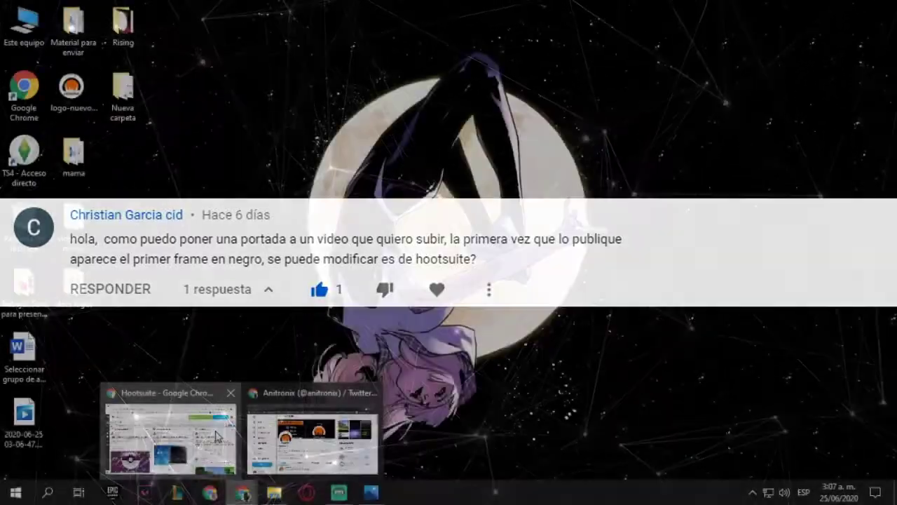
- Start a new Hootsuite post and attach the video WHAT'S YOUR NAME_.mp4 from the Descargas folder
left_click(217, 436)
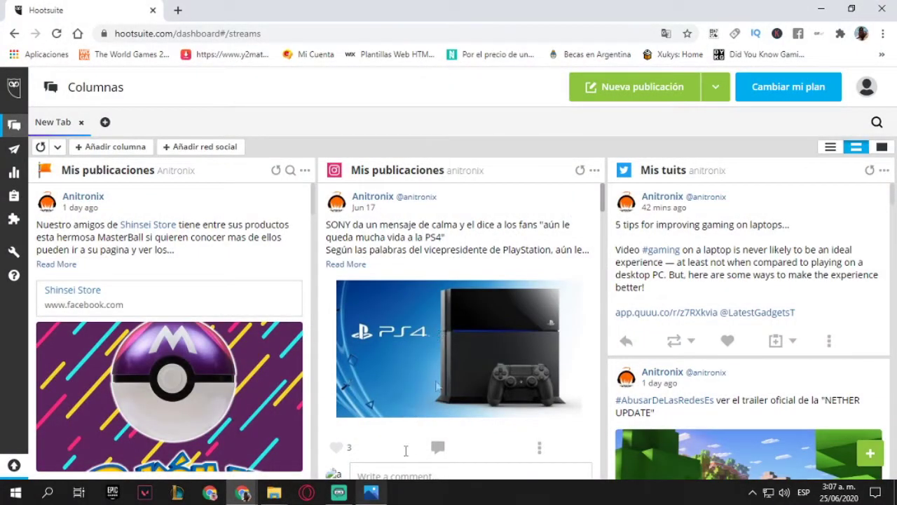
left_click(614, 98)
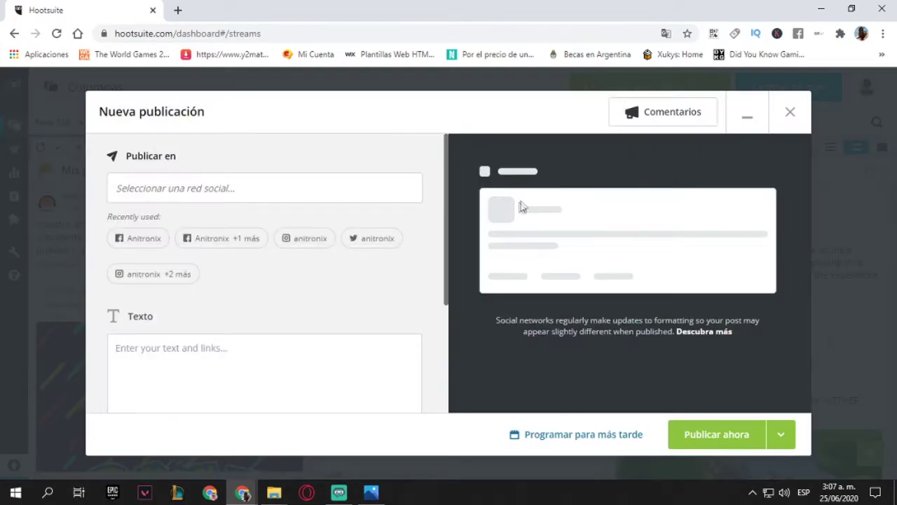
scroll(401, 347, "down", 1)
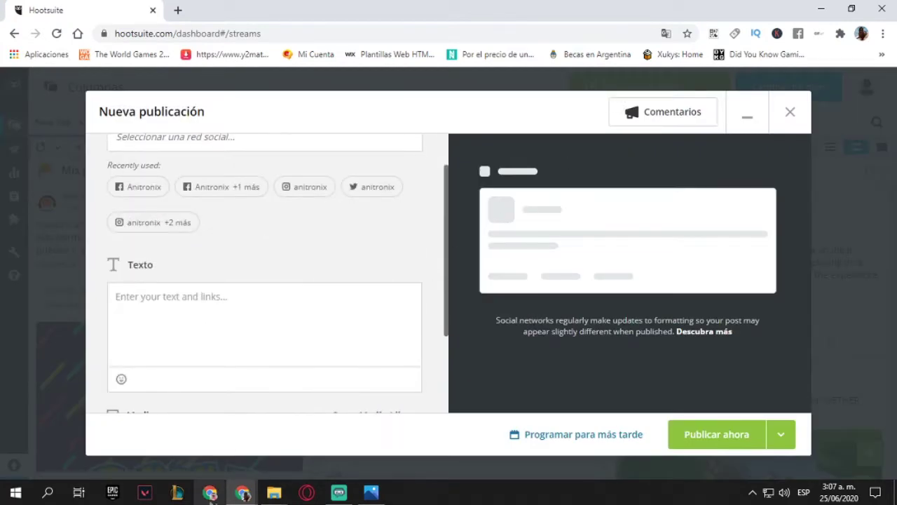
mouse_move(276, 494)
mouse_move(313, 460)
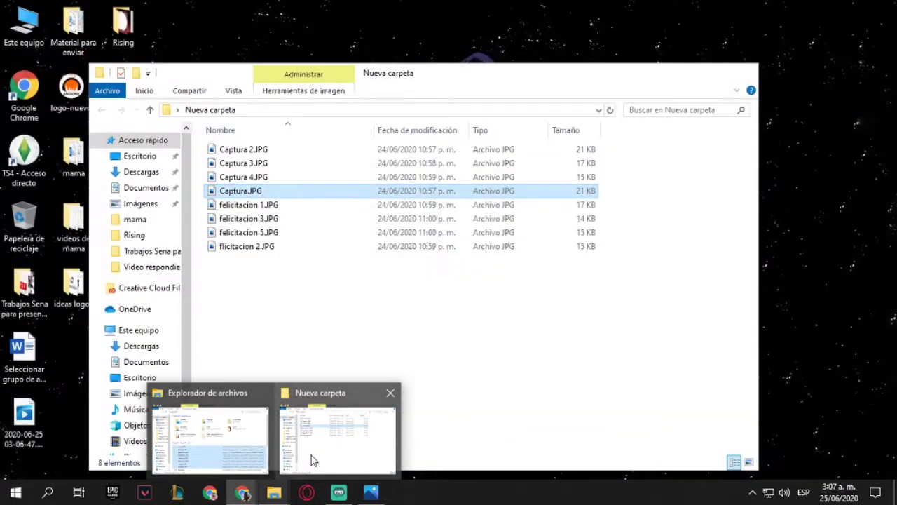
left_click(231, 431)
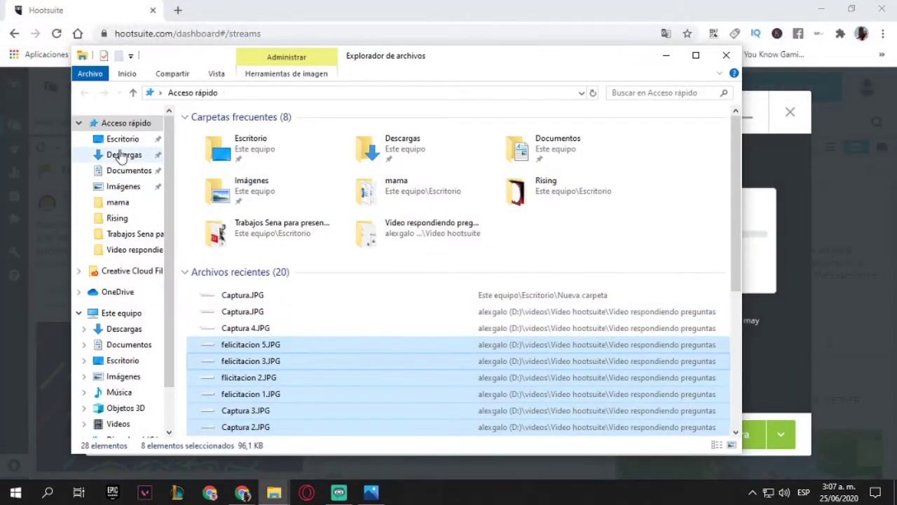
left_click(122, 154)
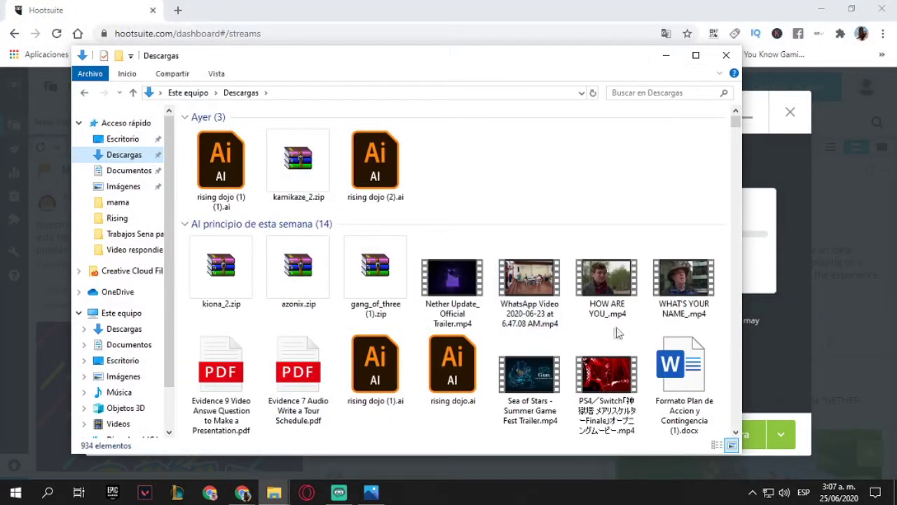
left_click_drag(683, 280, 251, 287)
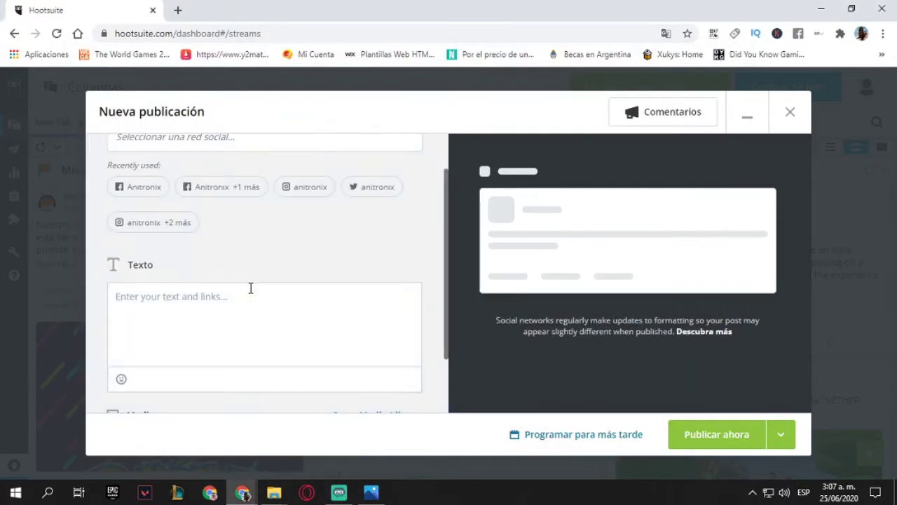
- Check the attached video's media details and preview for cover options, and discard the post without saving a draft
scroll(326, 388, "down", 2)
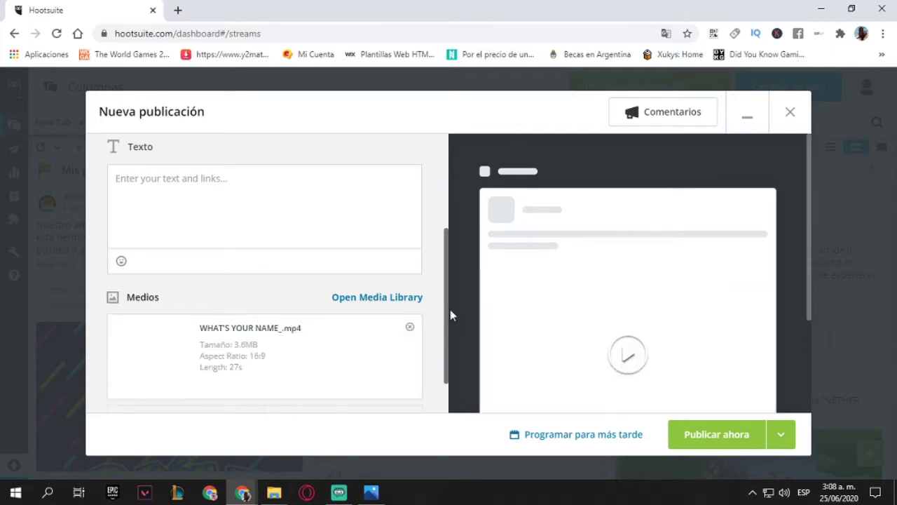
scroll(510, 348, "down", 2)
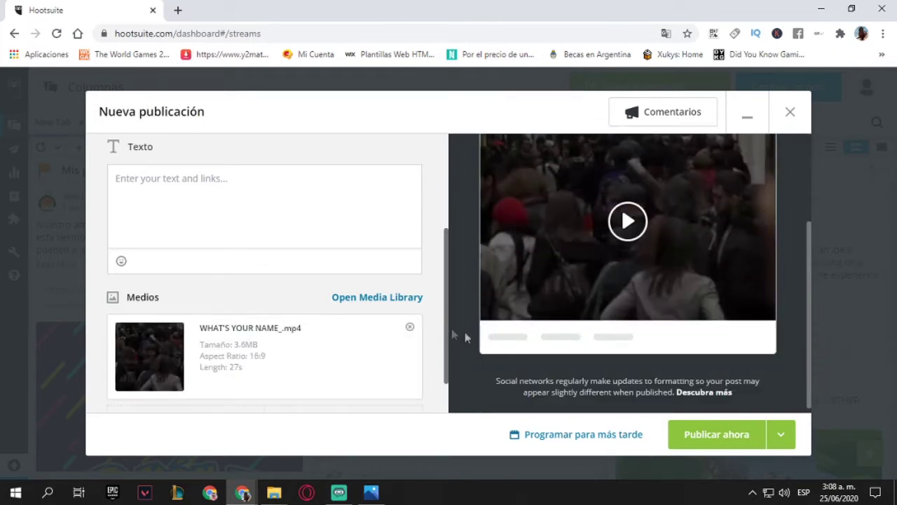
scroll(432, 343, "down", 1)
scroll(441, 350, "up", 1)
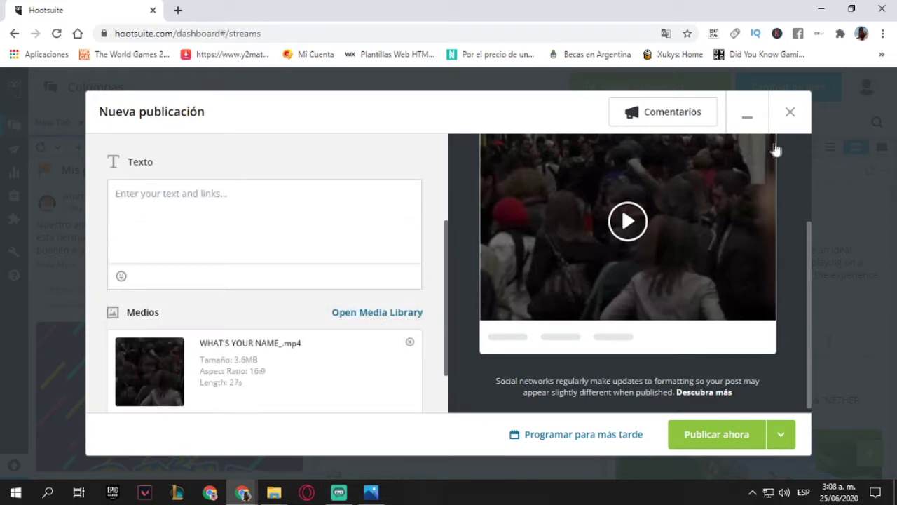
left_click(788, 118)
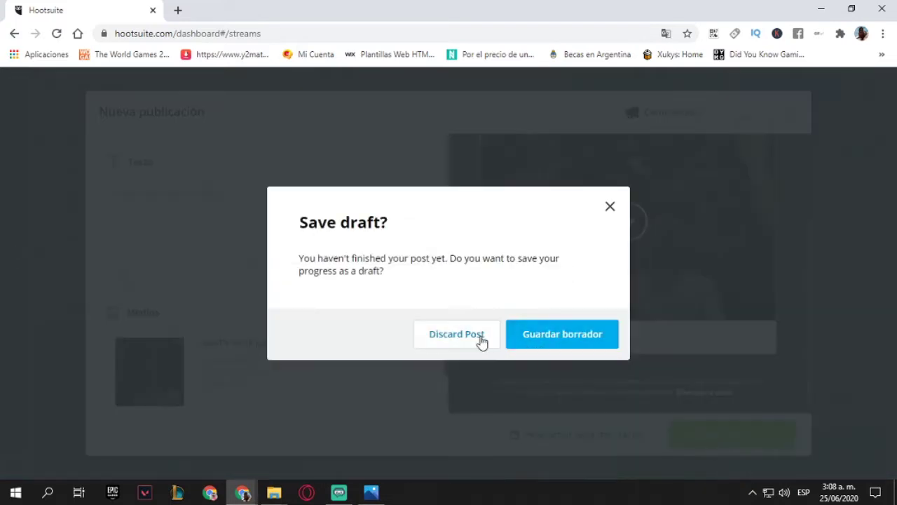
left_click(481, 340)
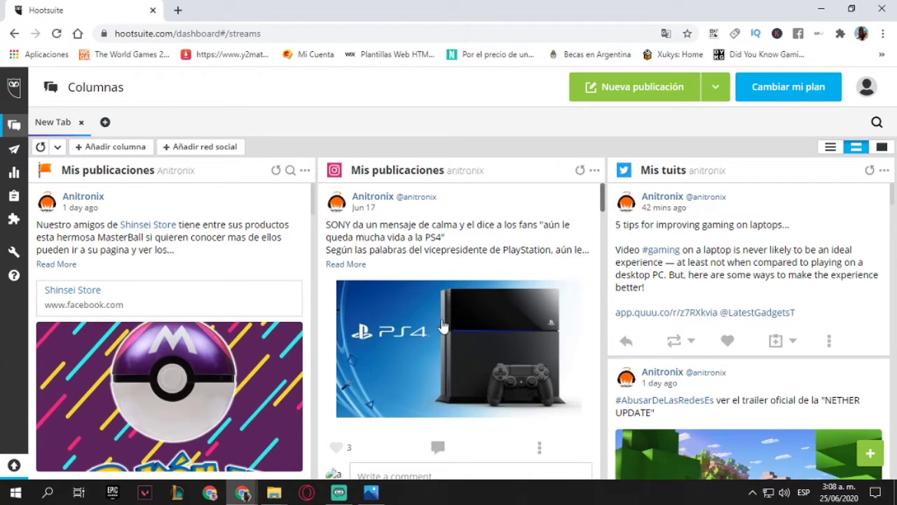
- Switch to the incognito browser window, search Facebook for anitronix and open the Anitronix page
mouse_move(242, 493)
left_click(301, 457)
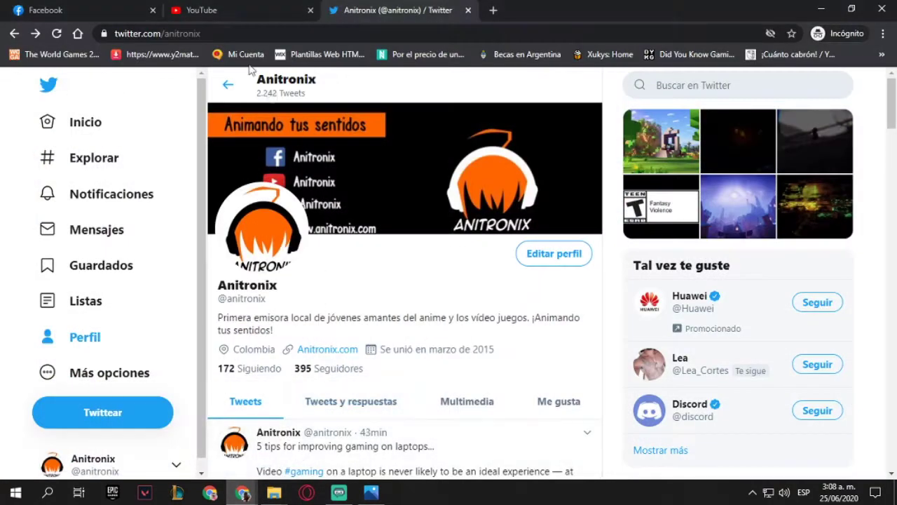
left_click(64, 10)
left_click(106, 98)
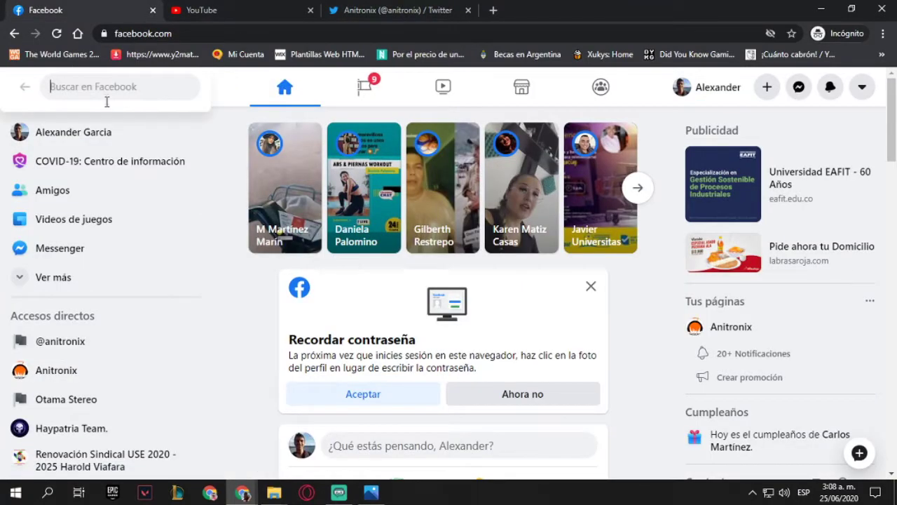
type("á")
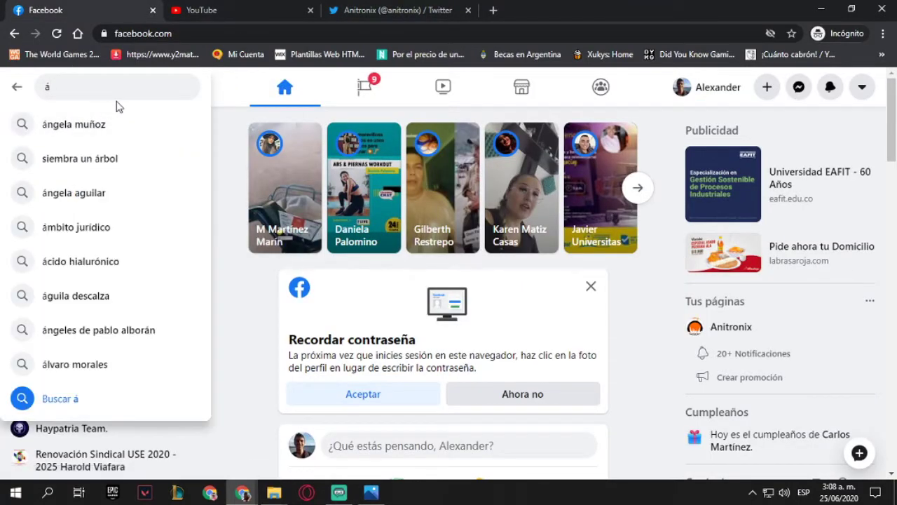
type("b")
key("BackSpace")
key("BackSpace")
type("ani")
left_click(119, 117)
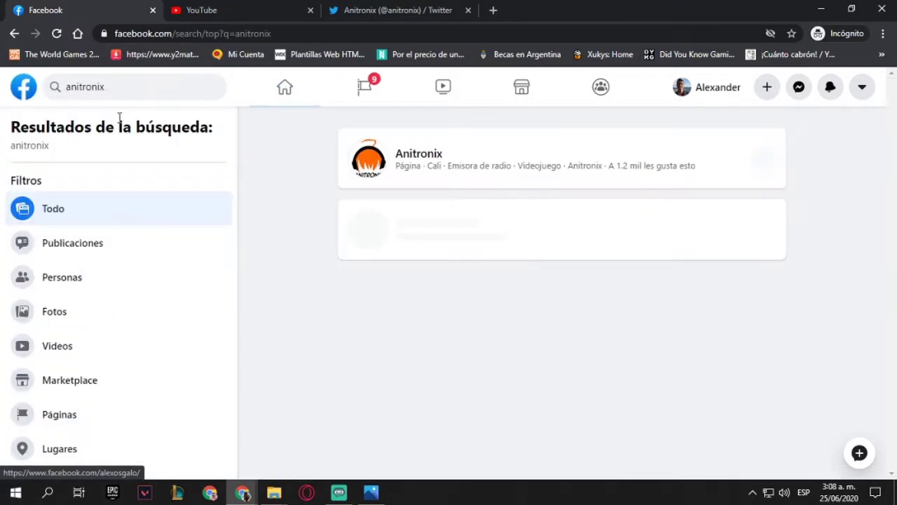
left_click(418, 154)
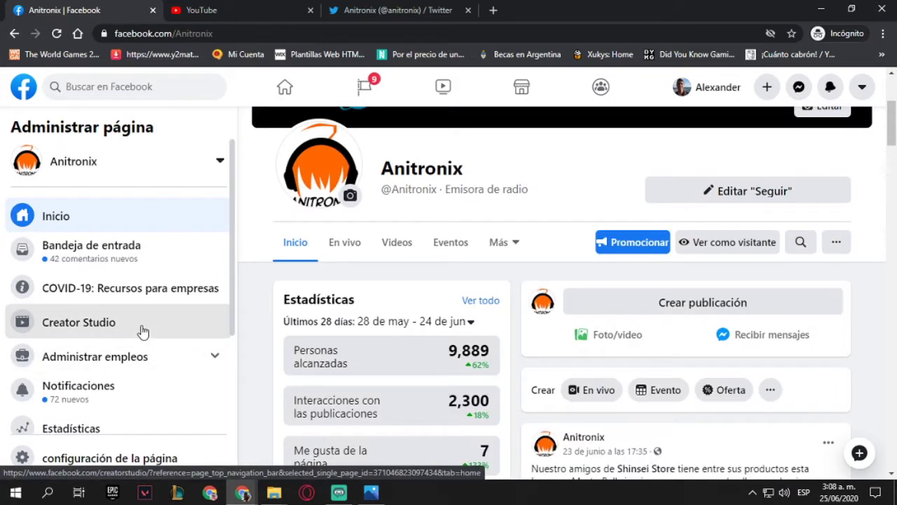
- Open Creator Studio from the Anitronix page and show the posts in its content library
left_click(143, 331)
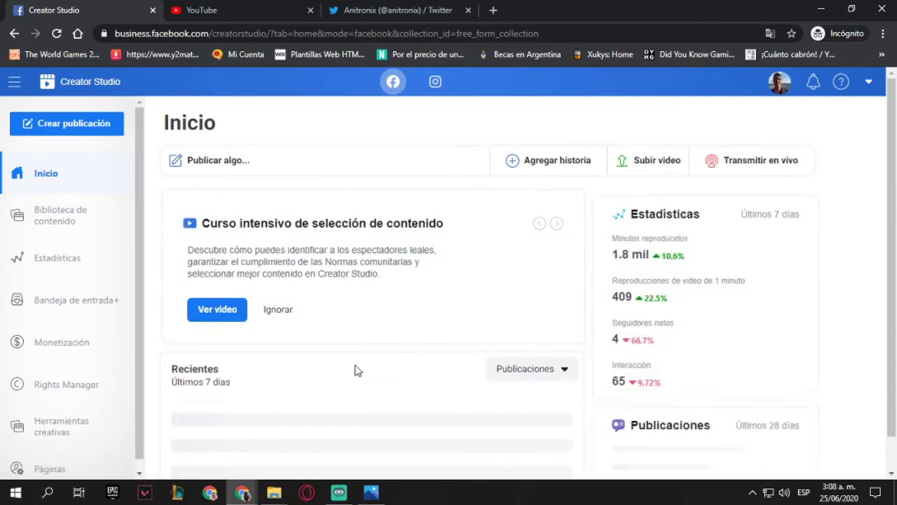
scroll(112, 284, "down", 1)
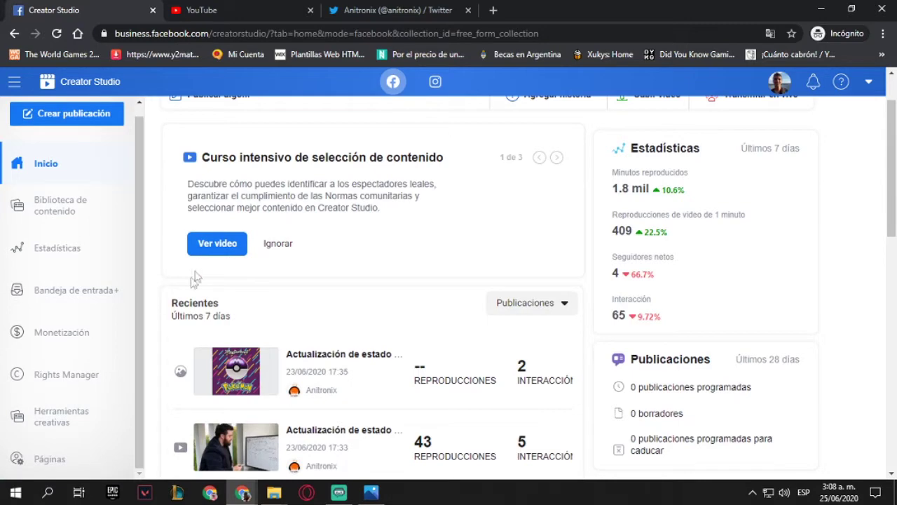
left_click(215, 247)
key("ctrl+w")
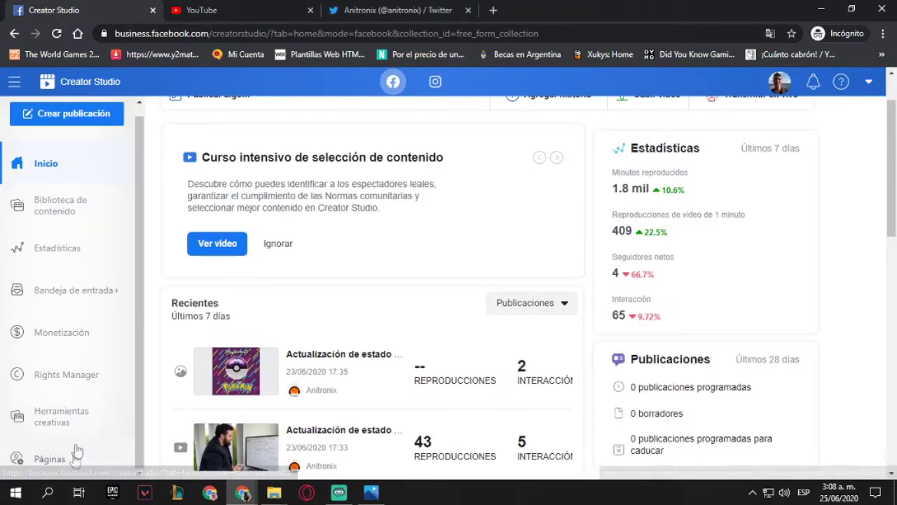
left_click(76, 176)
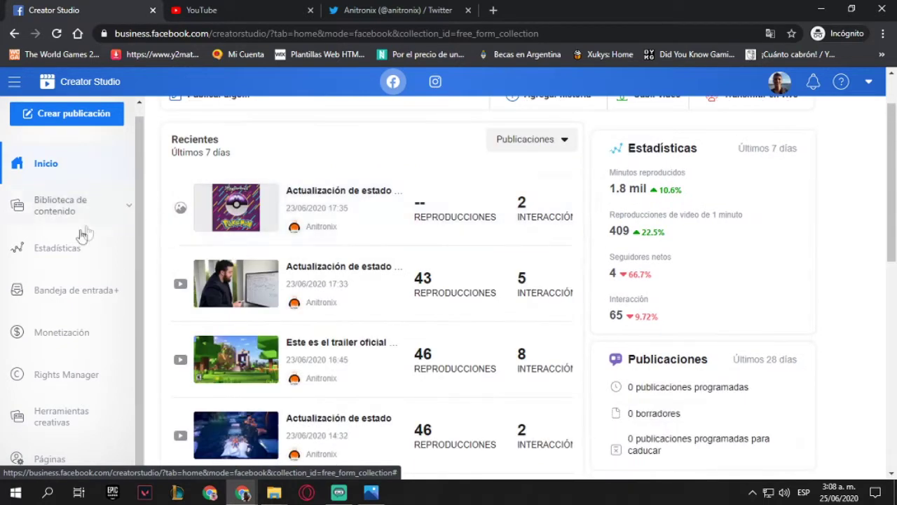
left_click(54, 214)
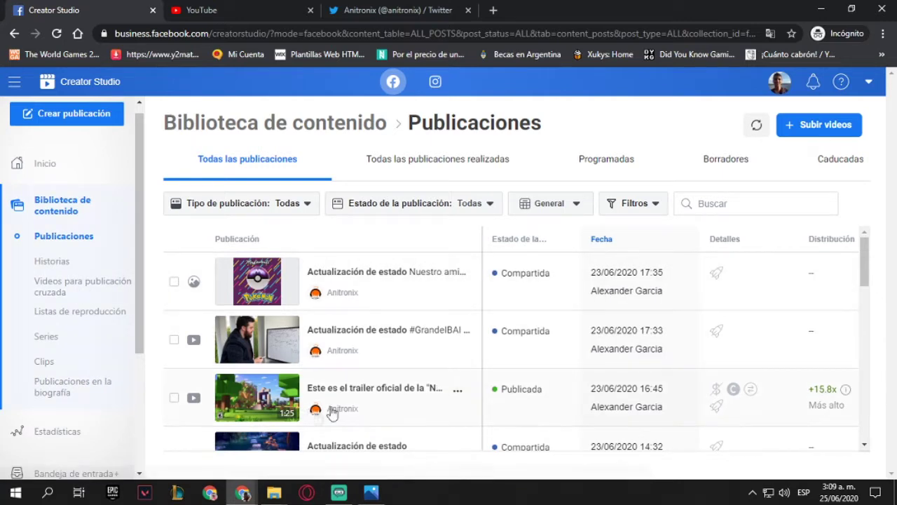
- Open the video editor for the published "NETHER UPDATE" trailer post, closing its post details
scroll(379, 402, "down", 1)
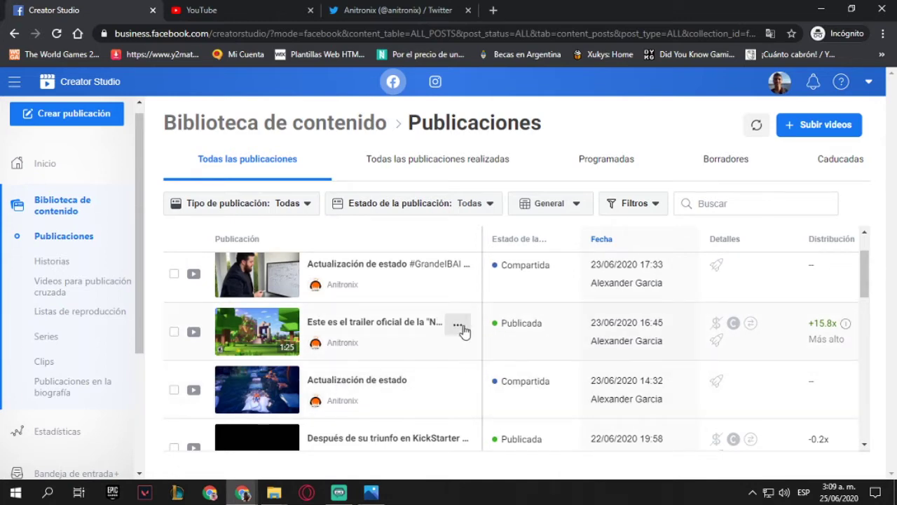
left_click(459, 326)
left_click(479, 356)
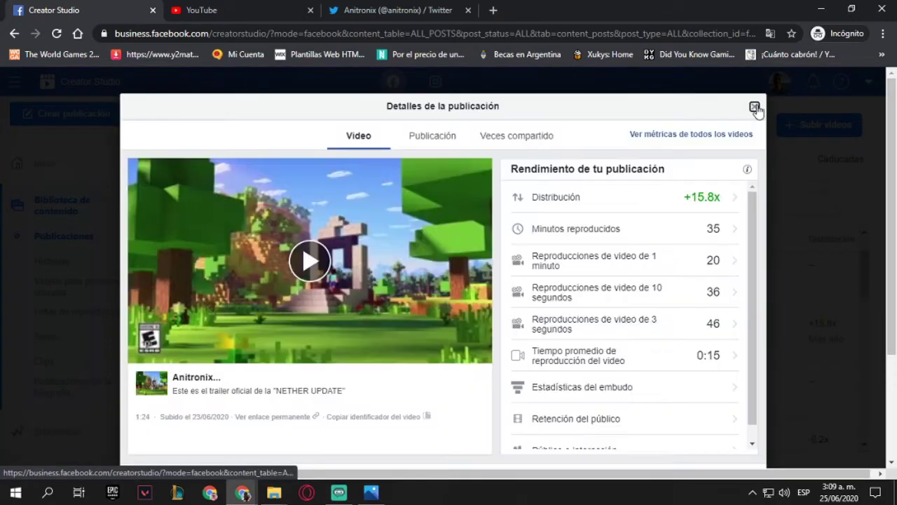
left_click(754, 111)
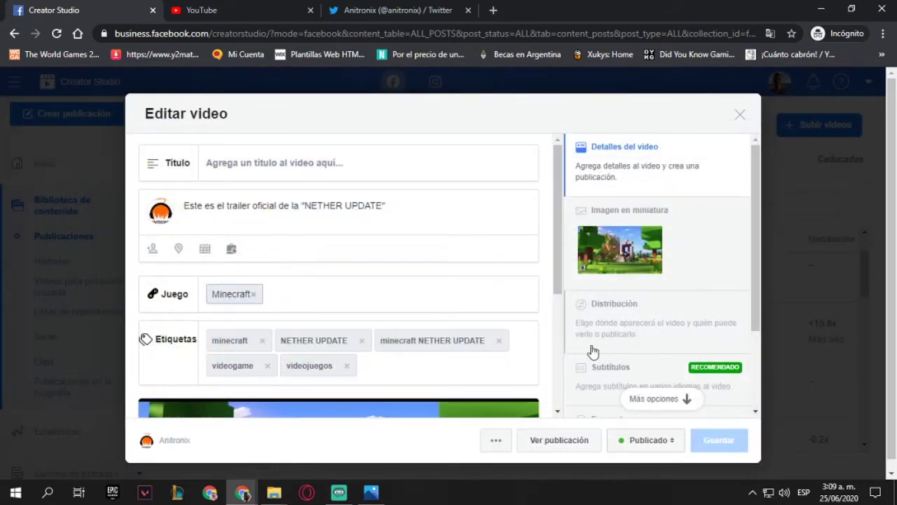
scroll(592, 350, "down", 1)
scroll(587, 279, "up", 1)
- Examine the trailer's thumbnail options, including the automatically generated images, custom image and video frame, and exit the editor without saving
left_click(634, 258)
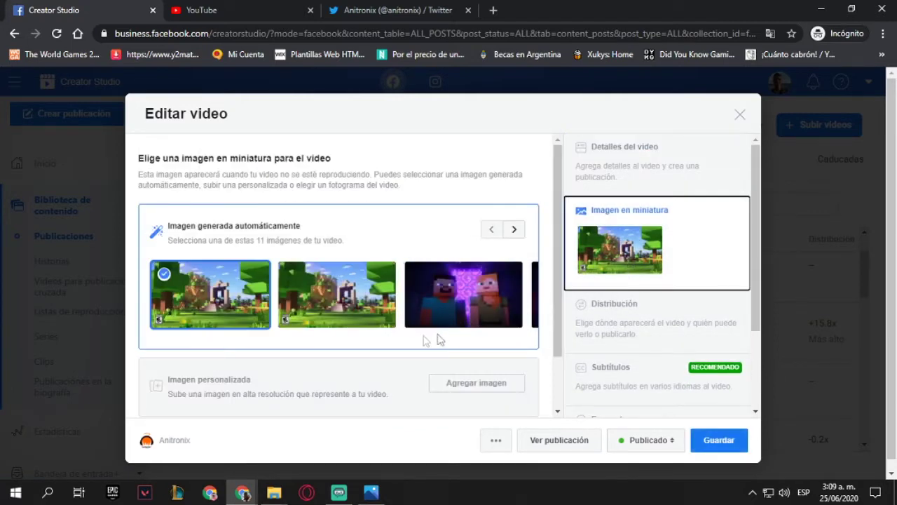
left_click(514, 229)
left_click(514, 229)
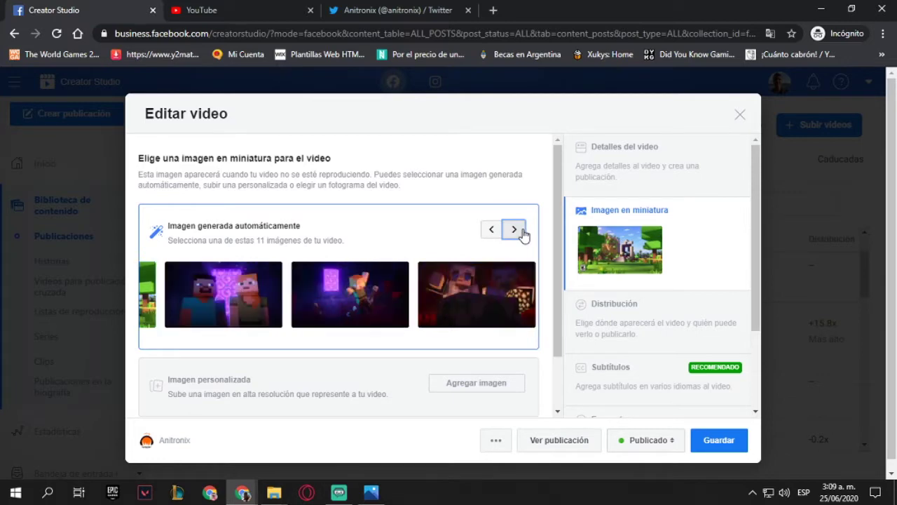
left_click(513, 229)
left_click(514, 229)
left_click(521, 232)
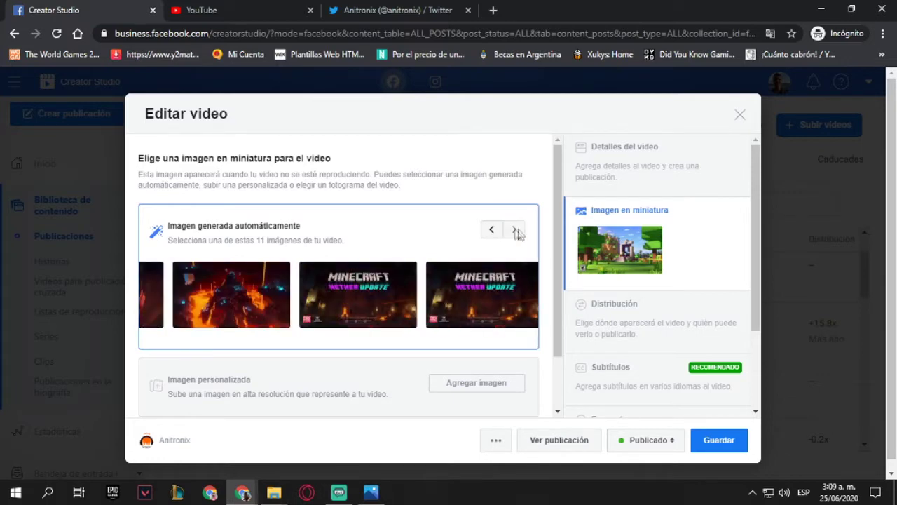
scroll(464, 310, "down", 1)
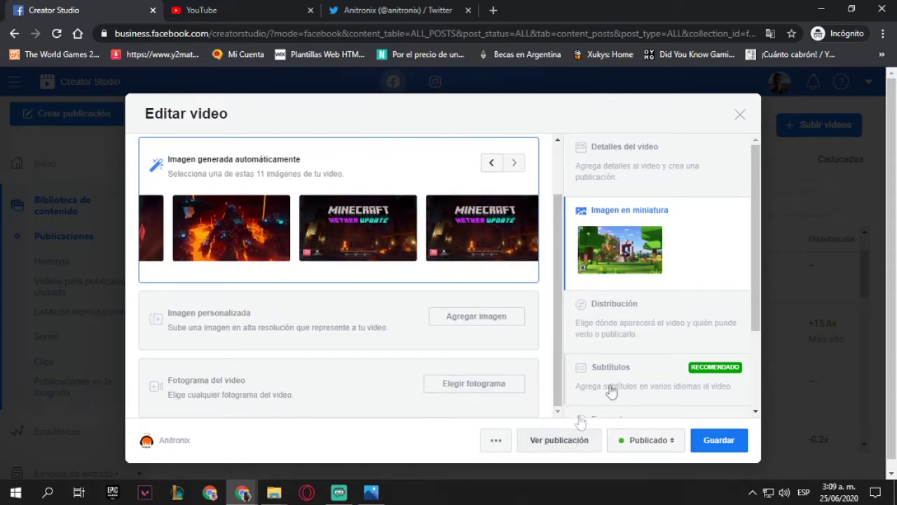
left_click(741, 112)
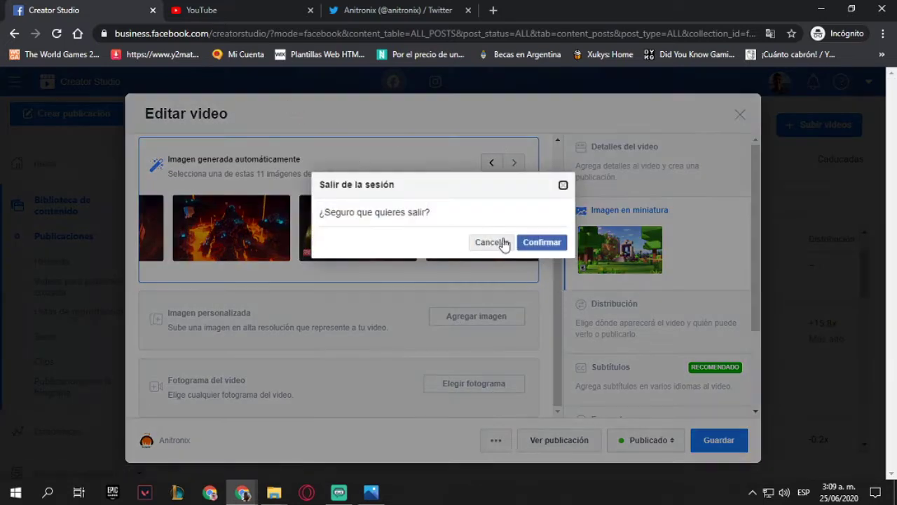
left_click(494, 241)
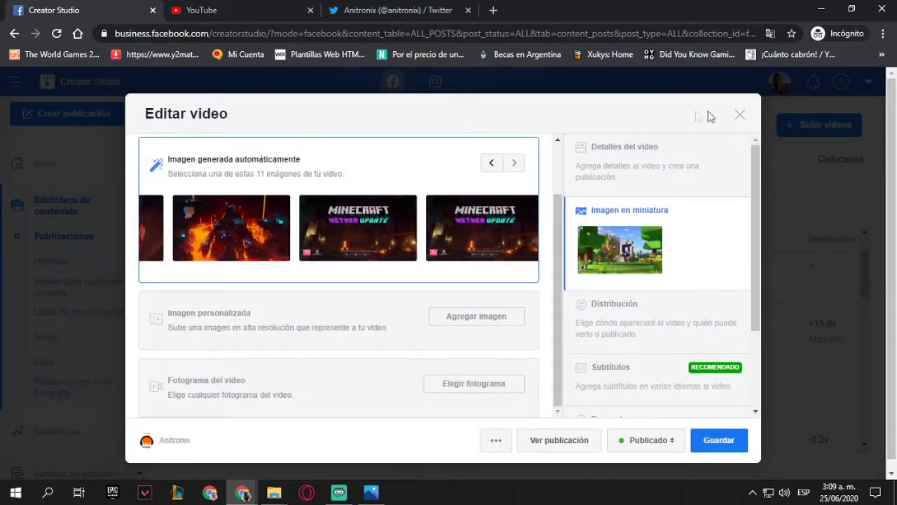
left_click(739, 114)
left_click(547, 242)
- Switch to YouTube and open YouTube Studio from the channel account, looking over the channel dashboard
left_click(293, 7)
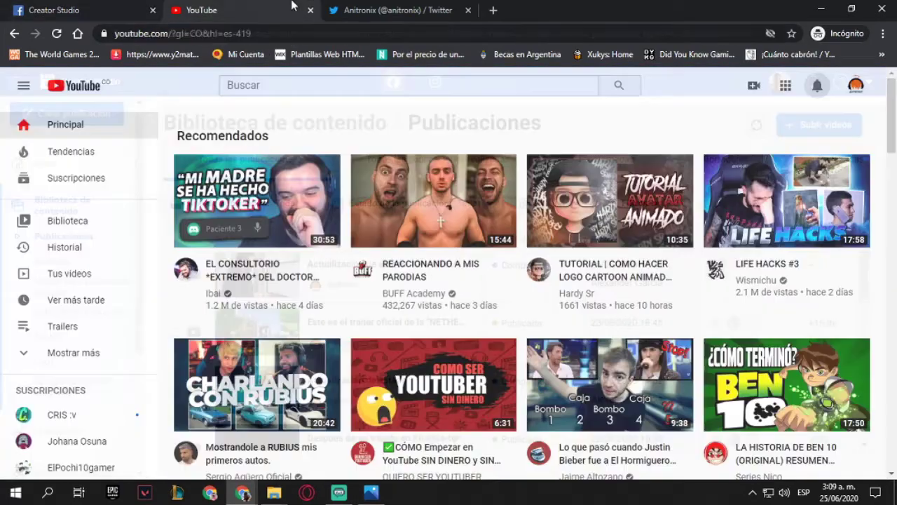
left_click(861, 89)
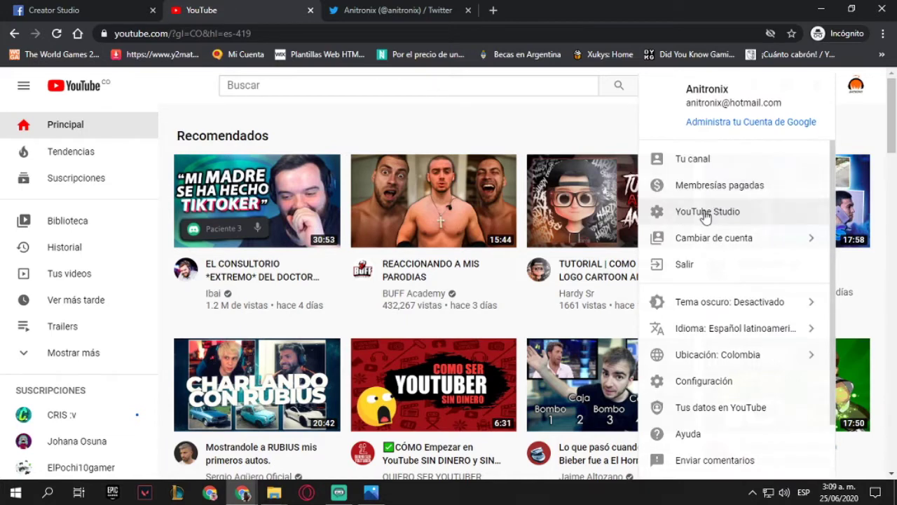
left_click(714, 218)
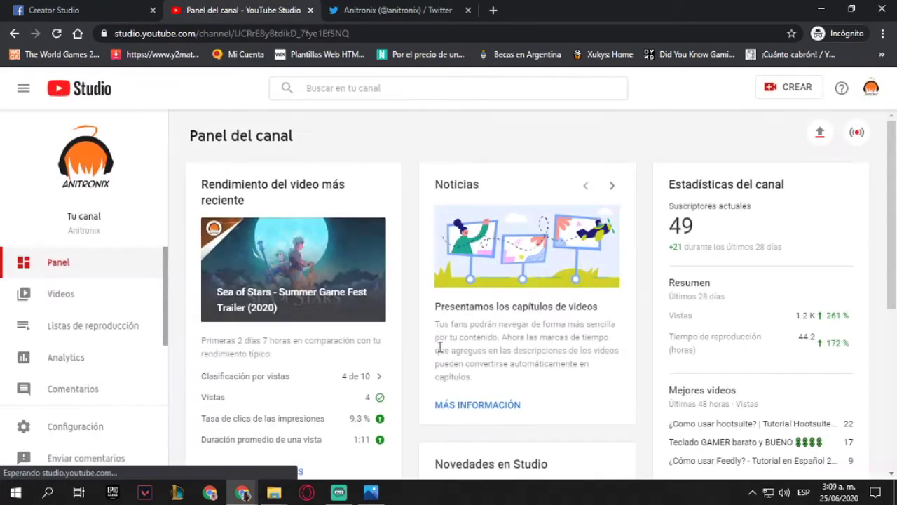
scroll(130, 333, "down", 2)
scroll(351, 376, "down", 4)
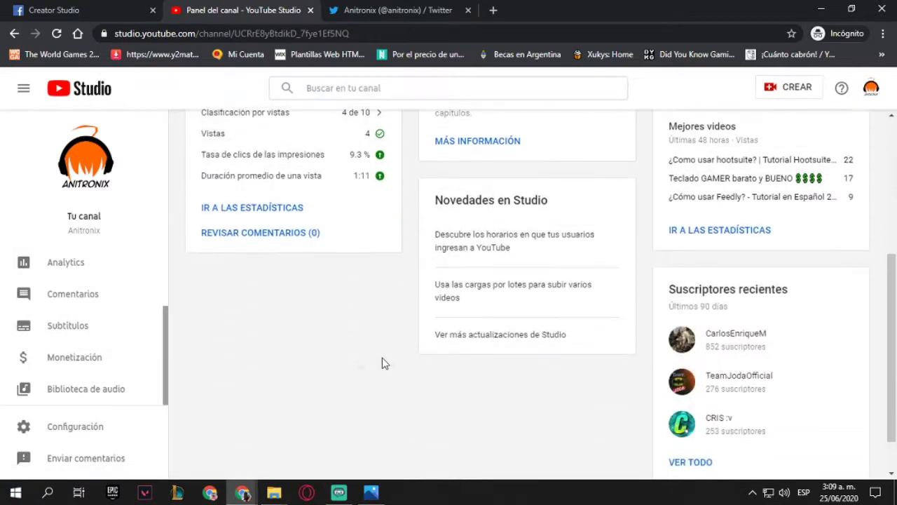
- Open the details of the Sea of Stars trailer from the channel's video list and examine its thumbnail (Miniatura) options
scroll(150, 366, "up", 2)
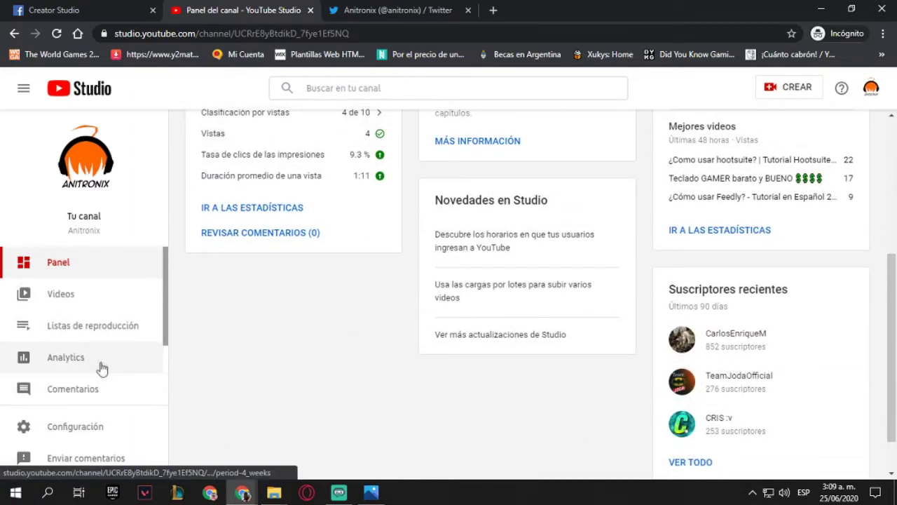
left_click(58, 293)
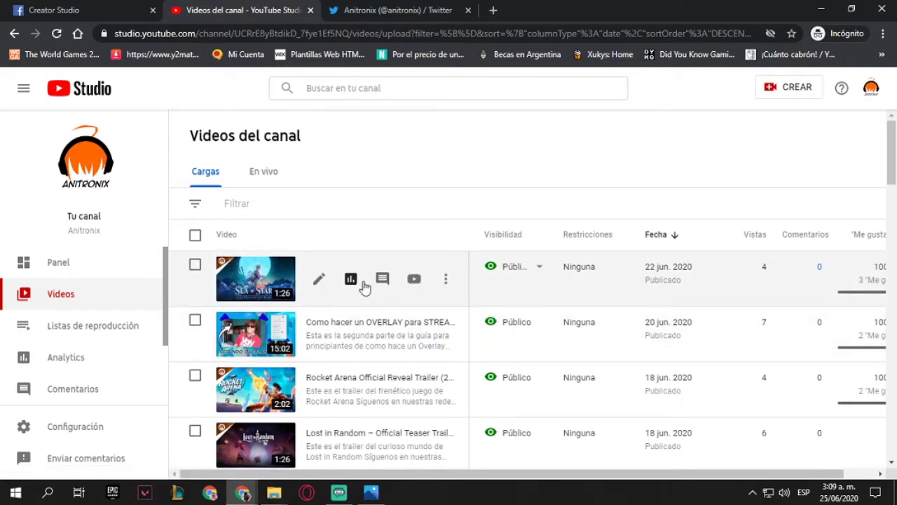
left_click(319, 279)
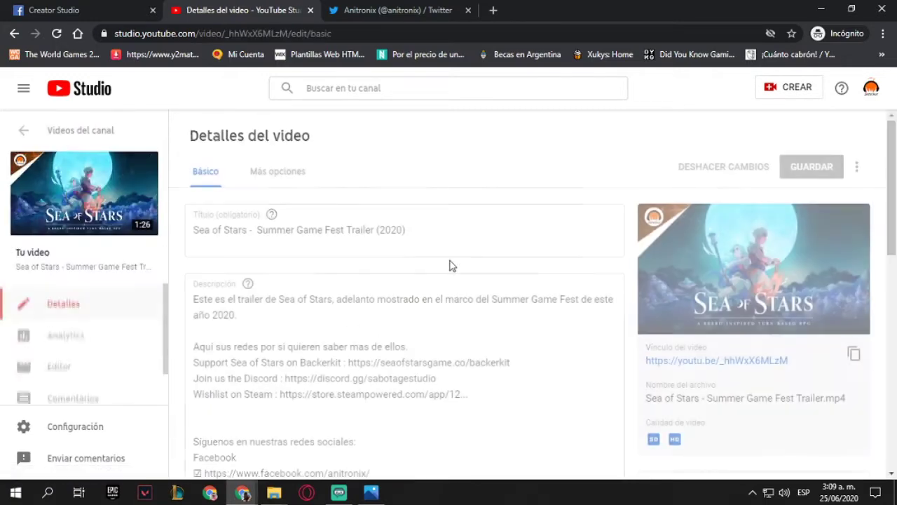
scroll(452, 264, "down", 5)
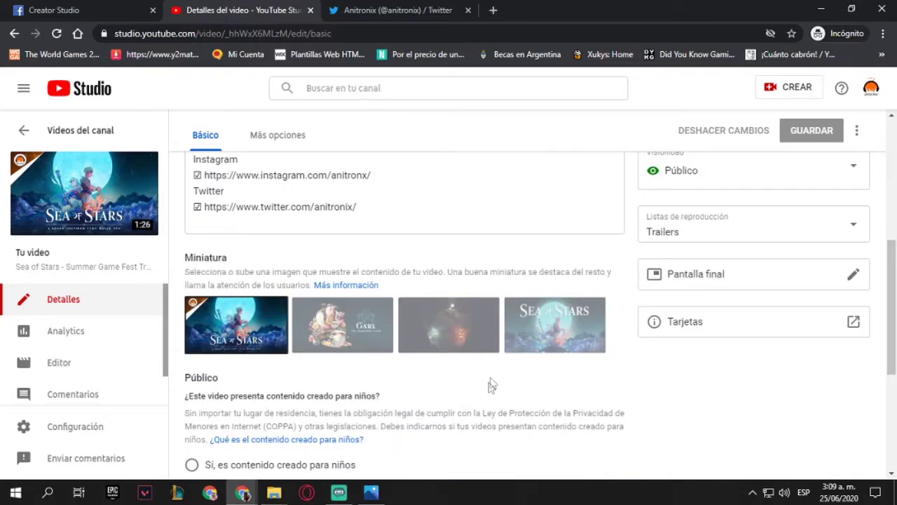
scroll(490, 391, "down", 1)
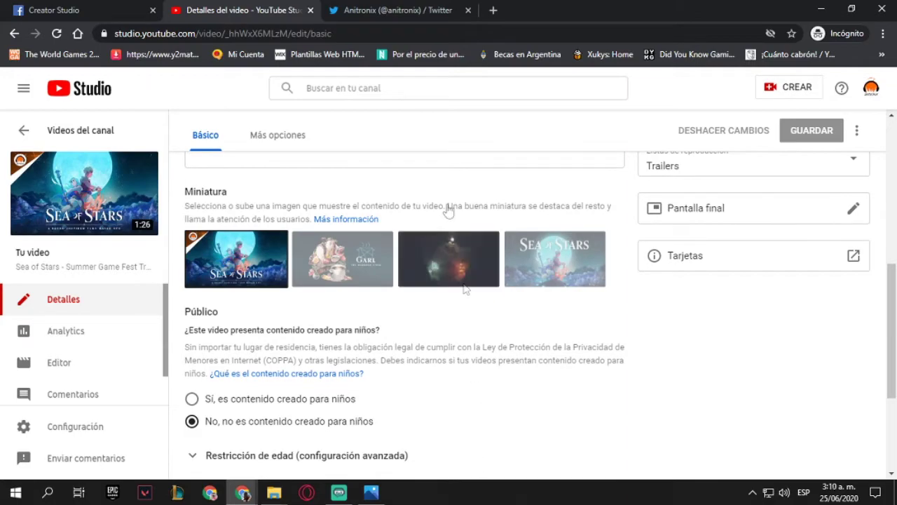
- Switch to the Anitronix Twitter profile and look at the tweet with the "NETHER UPDATE" trailer video
left_click(365, 5)
scroll(404, 319, "down", 6)
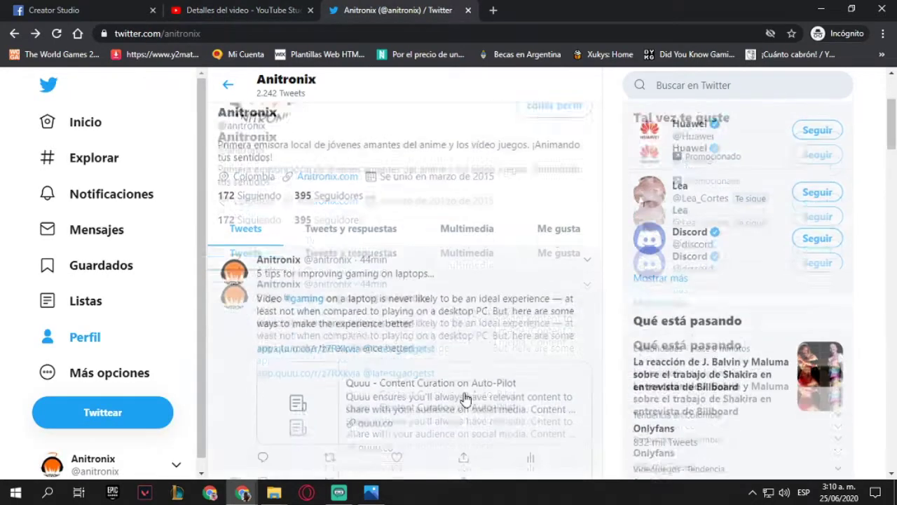
scroll(479, 404, "down", 2)
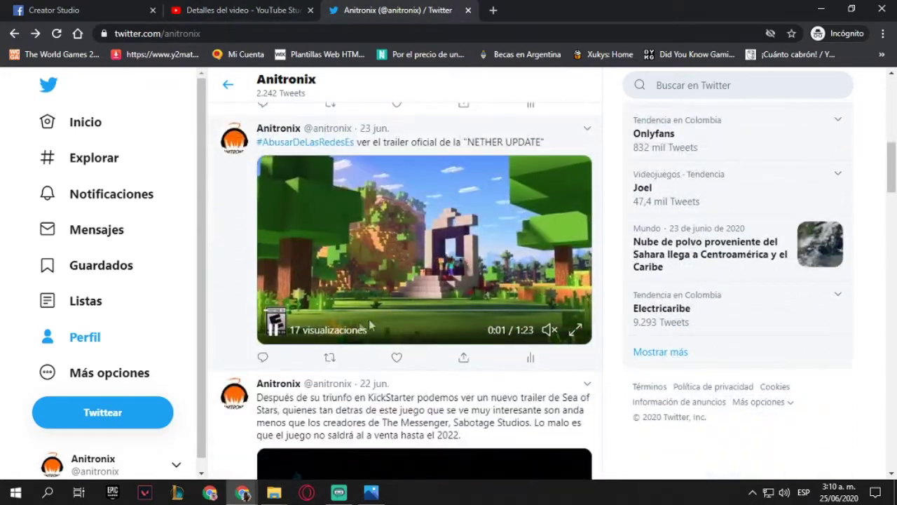
scroll(392, 267, "up", 1)
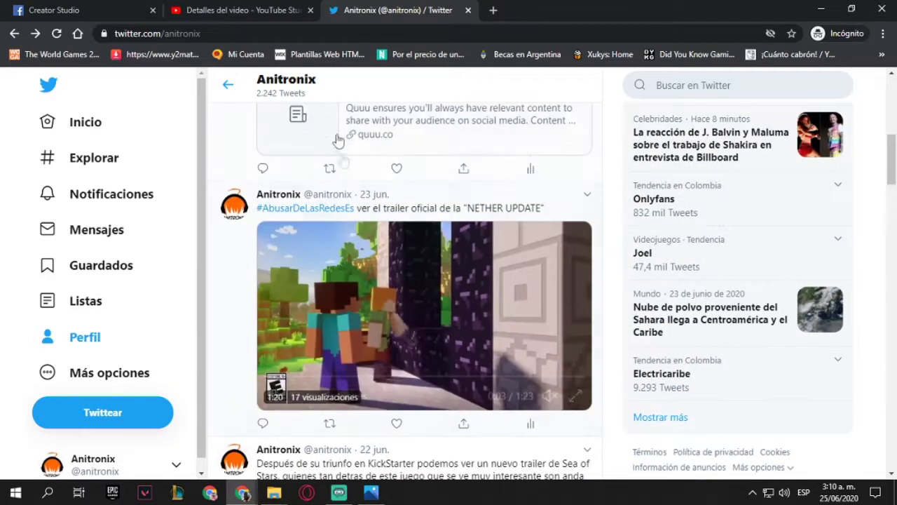
- Switch back to YouTube Studio and return from the Sea of Stars video details to the channel's video list
left_click(270, 6)
scroll(352, 399, "up", 4)
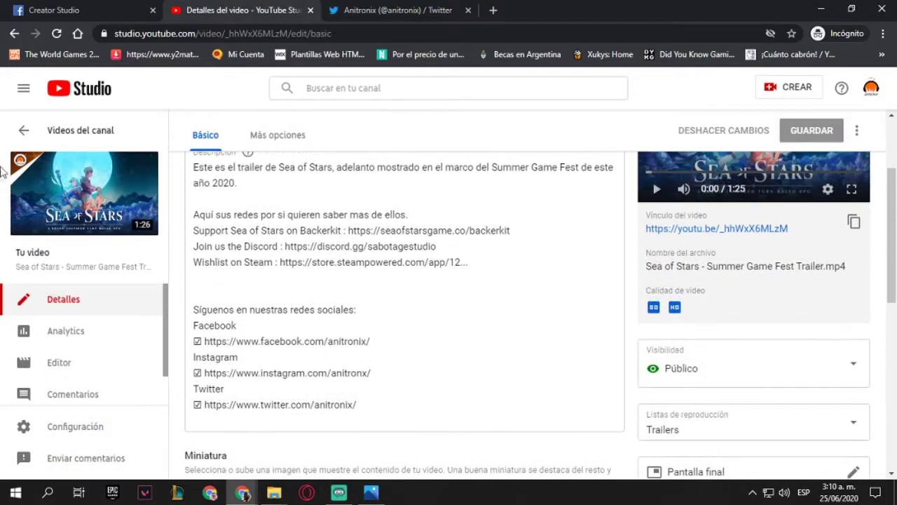
left_click(25, 135)
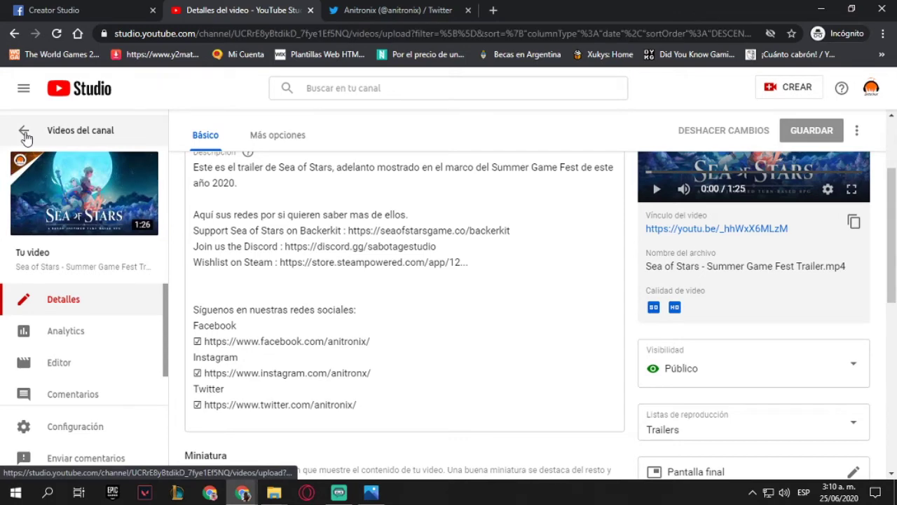
- Switch to Creator Studio and open Facebook from the profile account
left_click(77, 10)
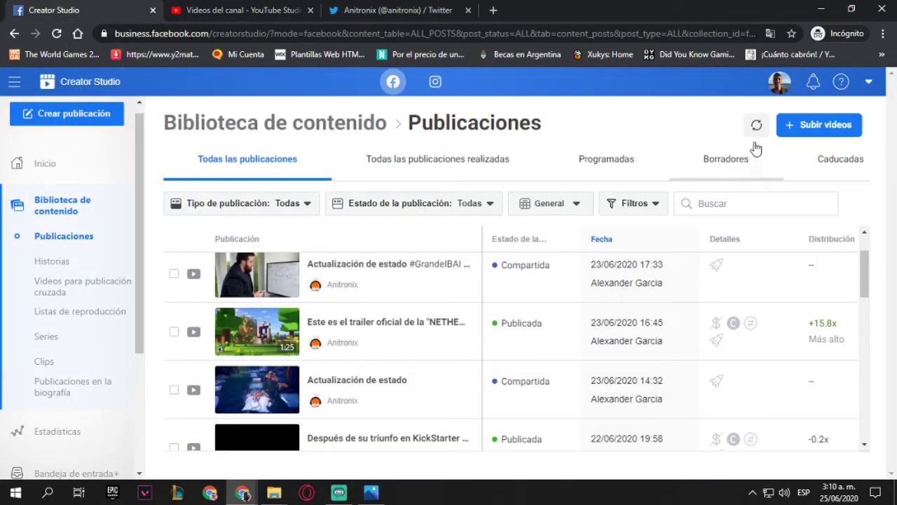
left_click(780, 83)
left_click(747, 114)
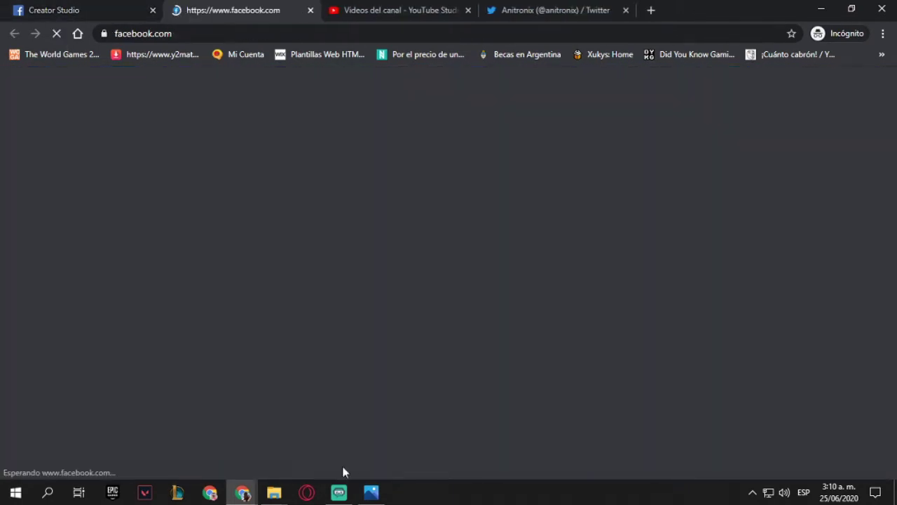
- Switch to the Hootsuite window to view its streams, and return to the Facebook window
mouse_move(242, 493)
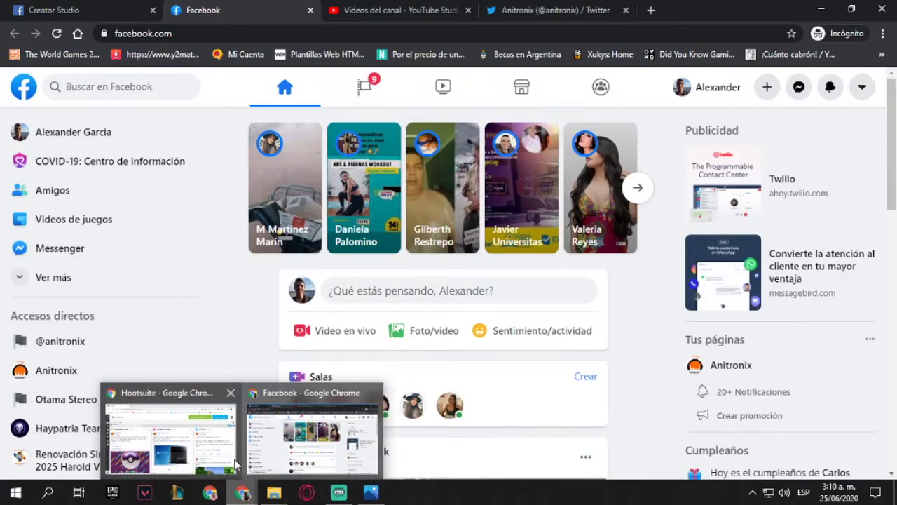
left_click(228, 460)
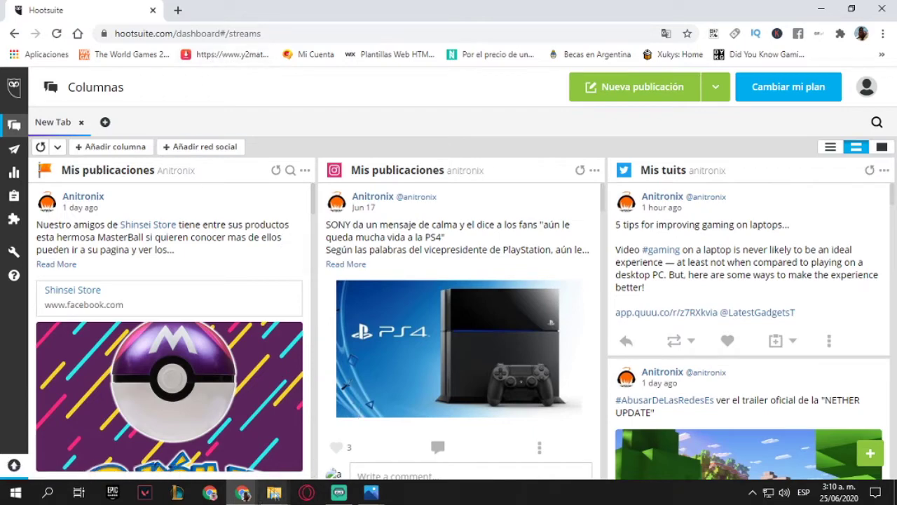
mouse_move(256, 495)
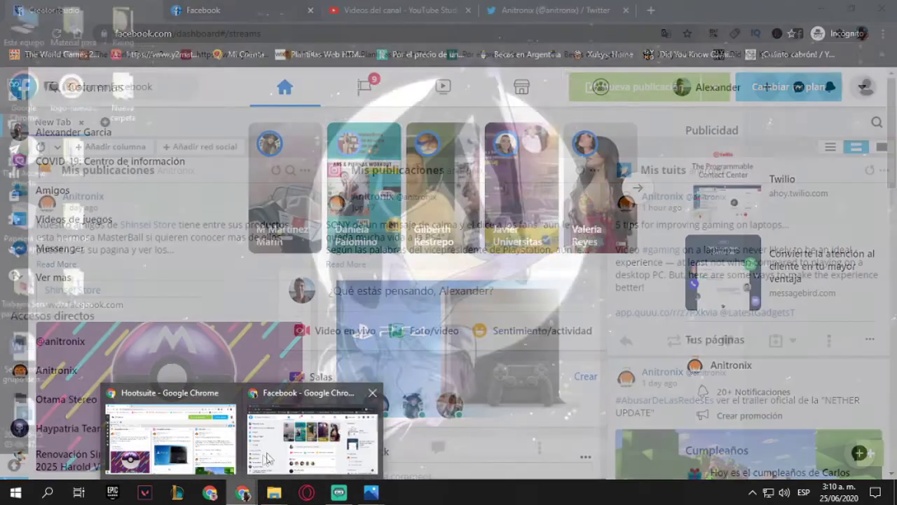
left_click(267, 458)
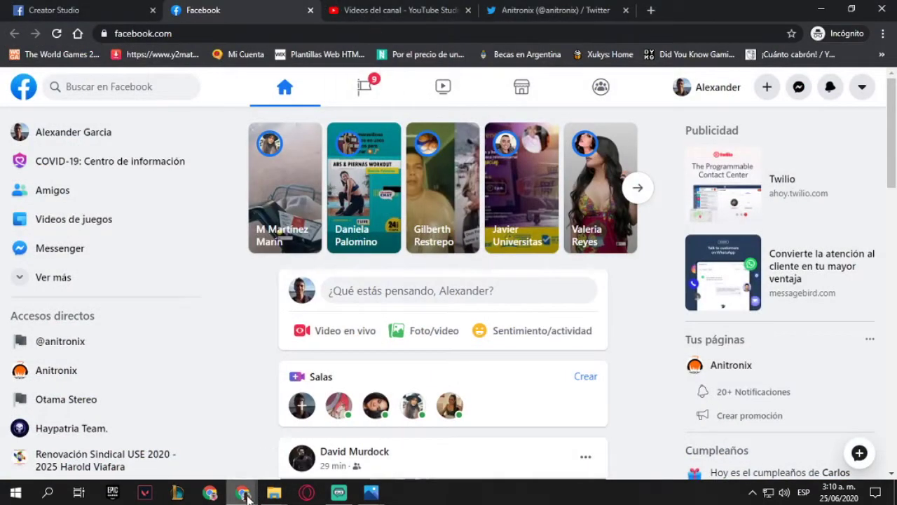
- Switch to the Hootsuite browser window and open Feedly (feedly.com) in a new tab
mouse_move(241, 490)
left_click(172, 435)
left_click(181, 8)
type("facebook.com")
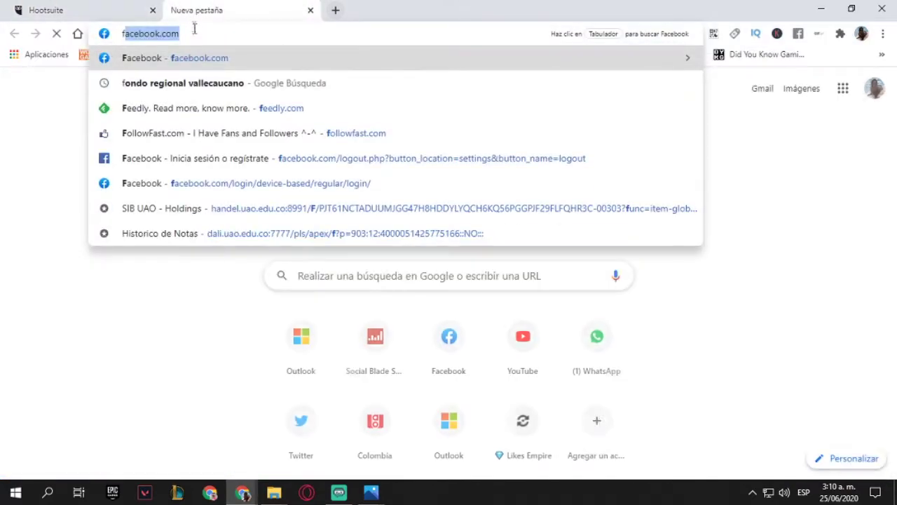
left_click(206, 108)
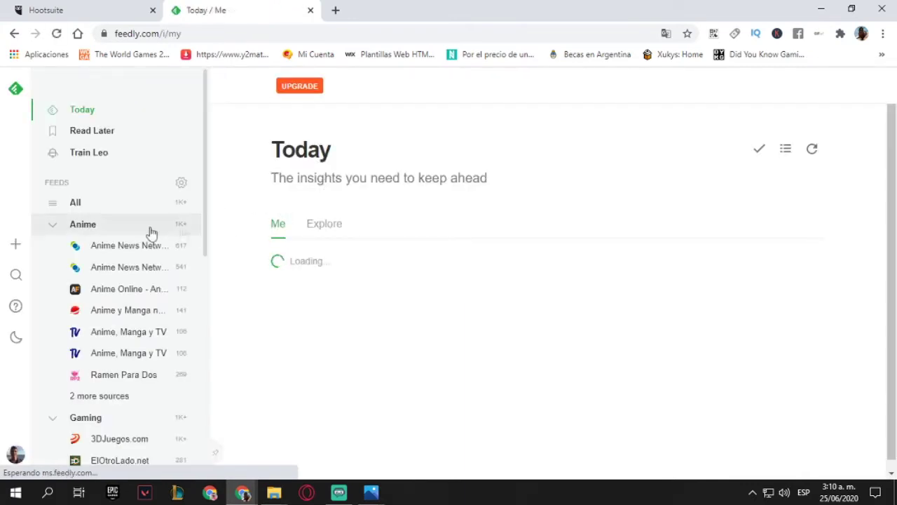
- Open the Anime feed category in Feedly and browse its most popular articles and today's news
left_click(91, 224)
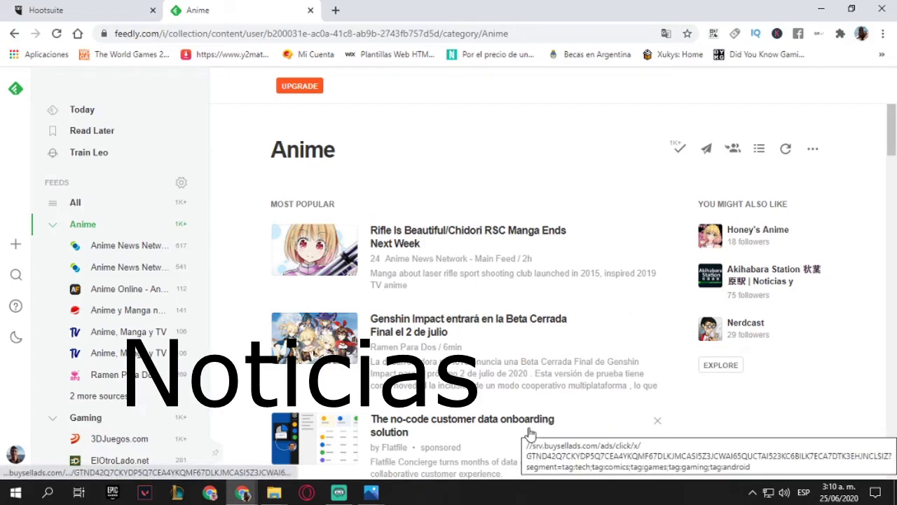
scroll(593, 417, "down", 5)
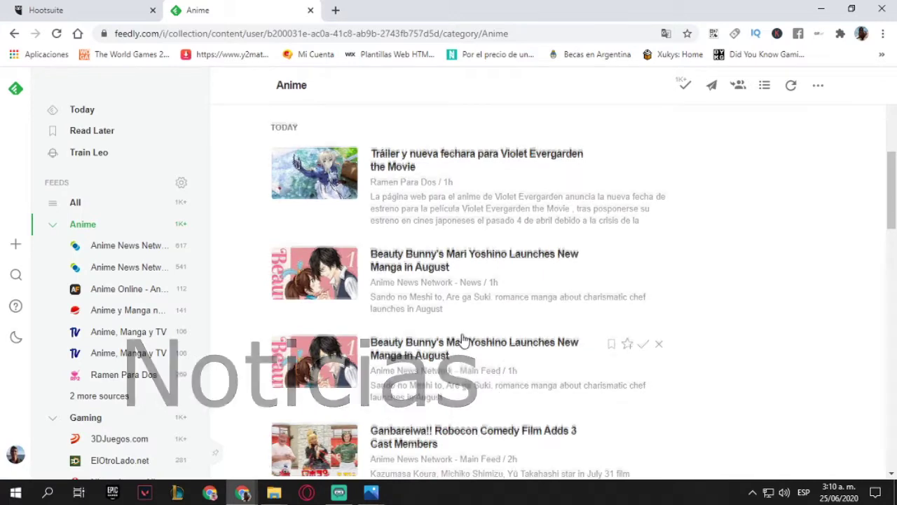
scroll(545, 414, "down", 2)
scroll(546, 412, "down", 1)
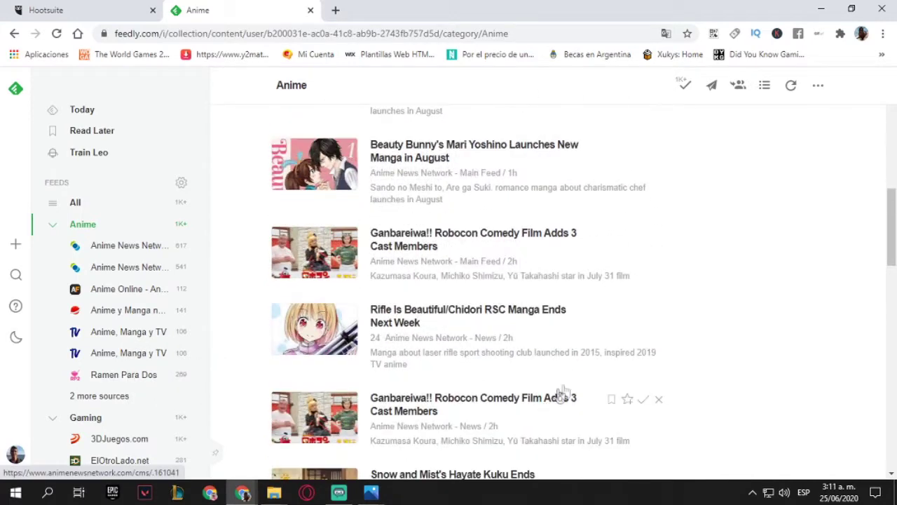
- Look through the individual feeds Anime News Network, Anime Online - AnimeFLV, Anime, Manga y TV and 3DJuegos.com
left_click(120, 251)
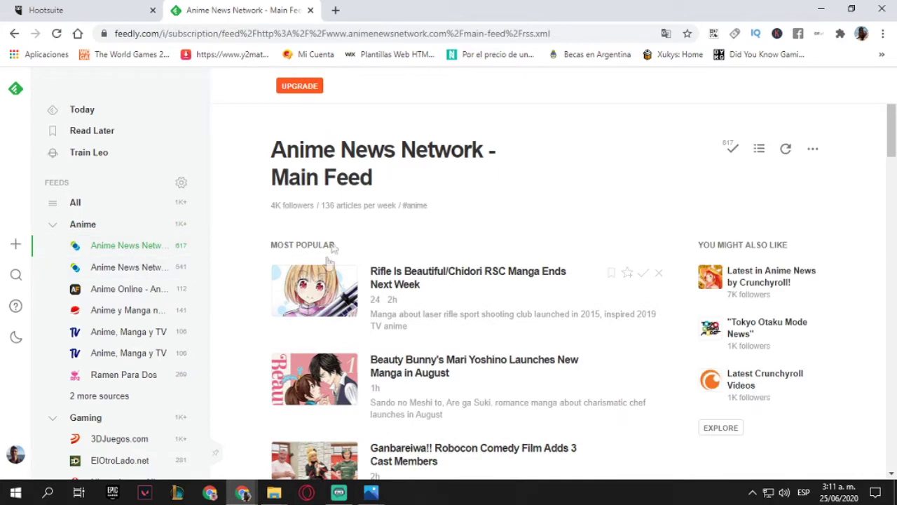
left_click(121, 290)
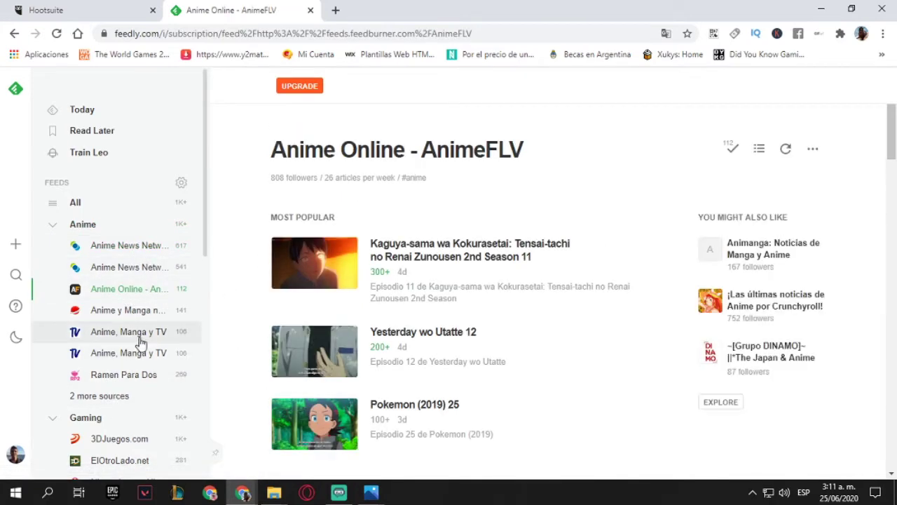
left_click(140, 335)
scroll(161, 385, "down", 1)
left_click(149, 374)
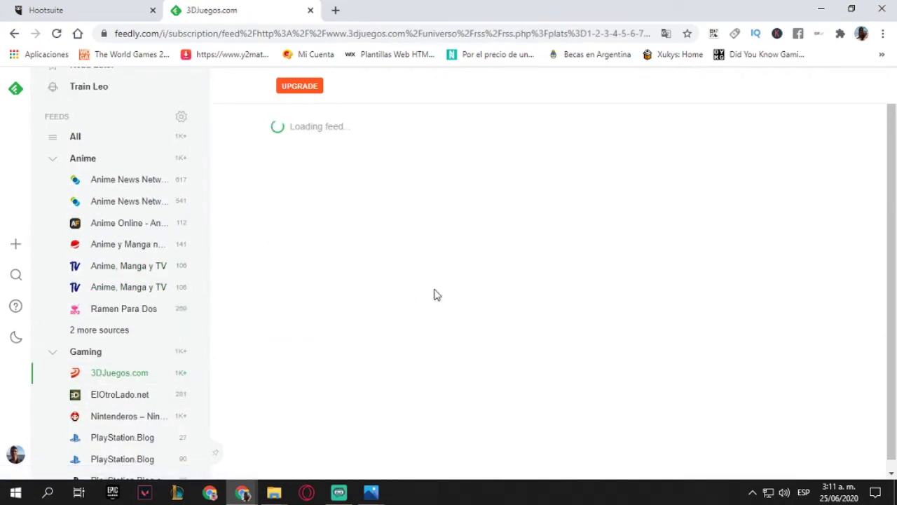
- View the Videojuegos board and open the second PlayStation.Blog feed in the Gaming category
scroll(157, 337, "down", 6)
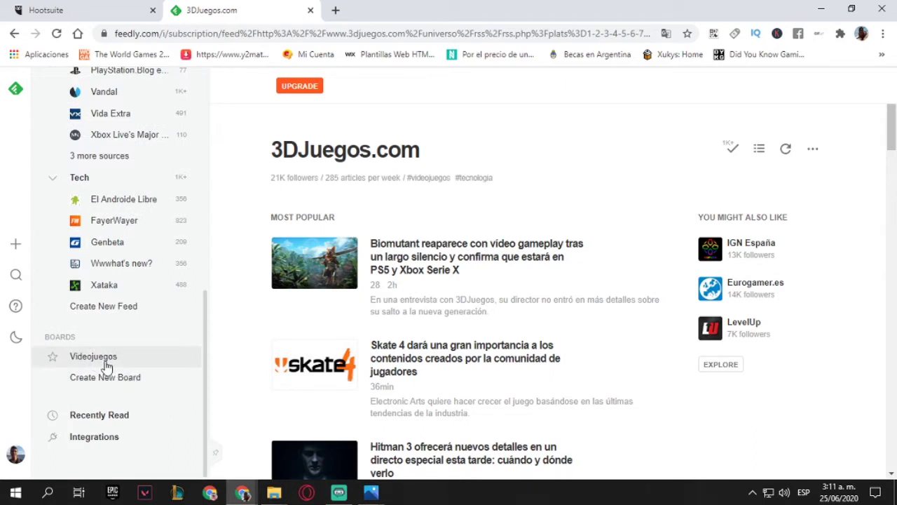
left_click(105, 363)
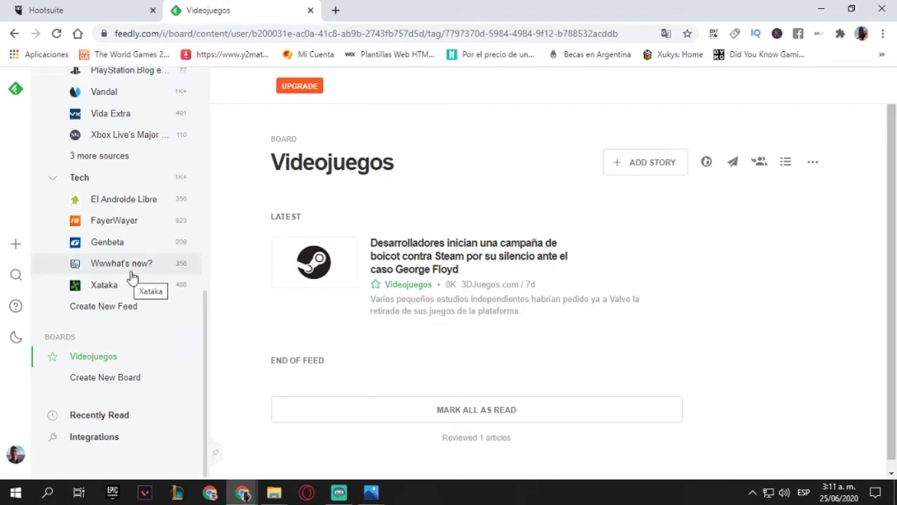
scroll(161, 317, "up", 3)
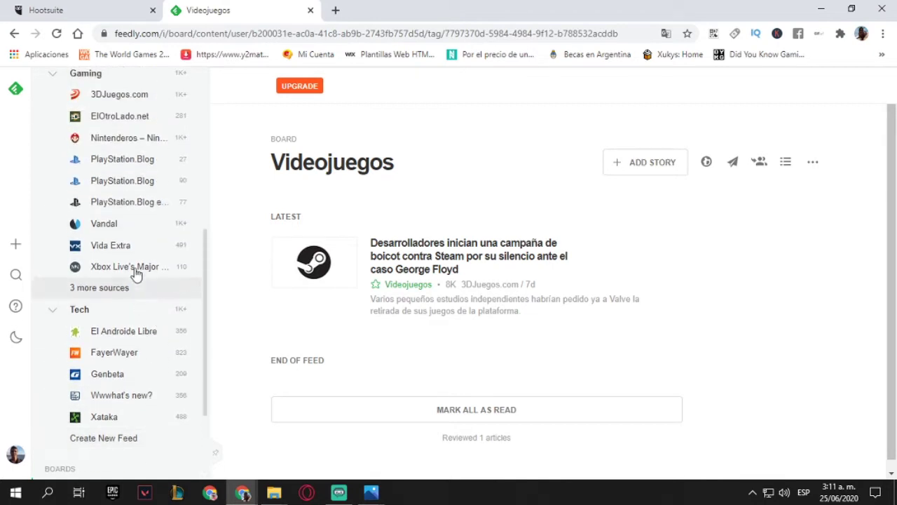
left_click(130, 184)
scroll(127, 203, "up", 2)
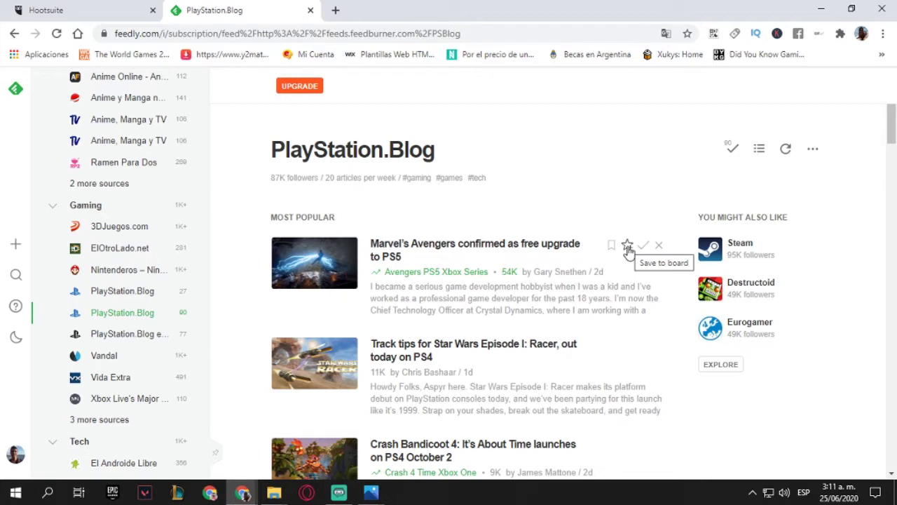
- Save the article "Marvel's Avengers confirmed as free upgrade to PS5" to a new board named Ps5 and show the boards list
left_click(627, 246)
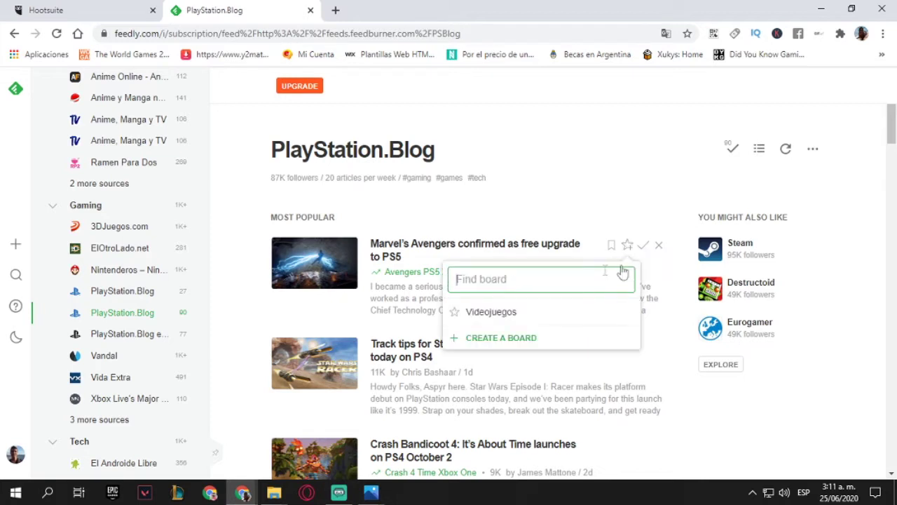
left_click(499, 340)
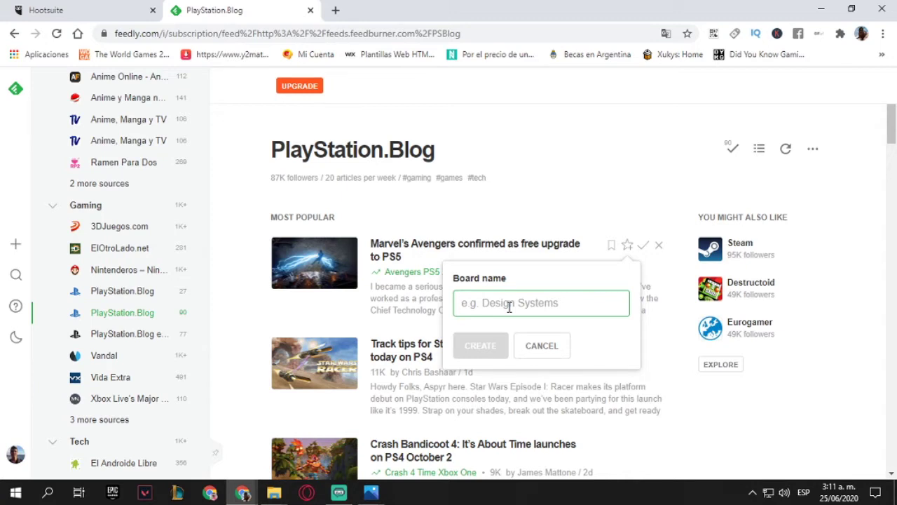
type("OS")
key("BackSpace")
key("BackSpace")
type("Os")
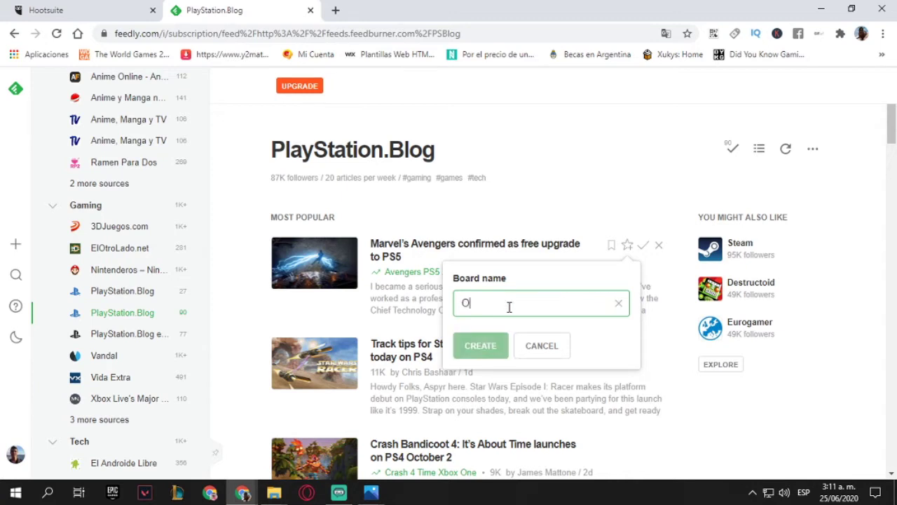
key("BackSpace")
key("BackSpace")
type("Ps")
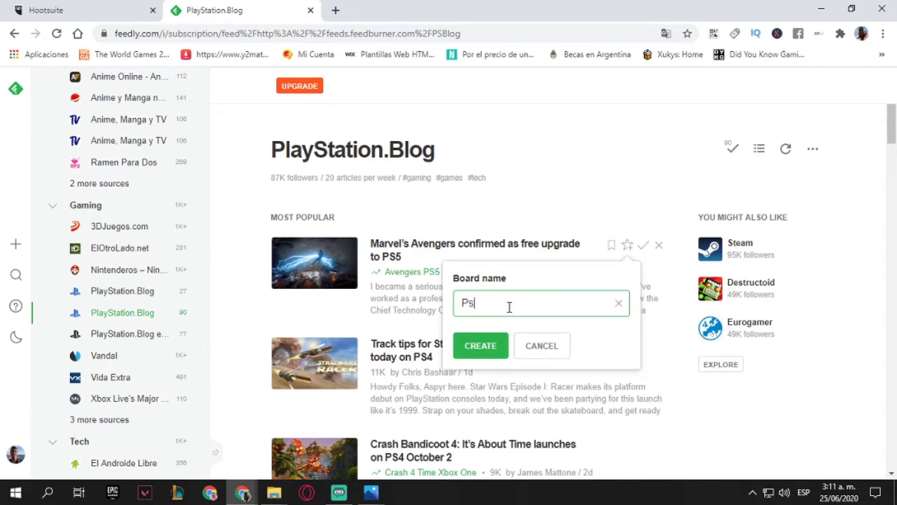
type("5")
left_click(481, 345)
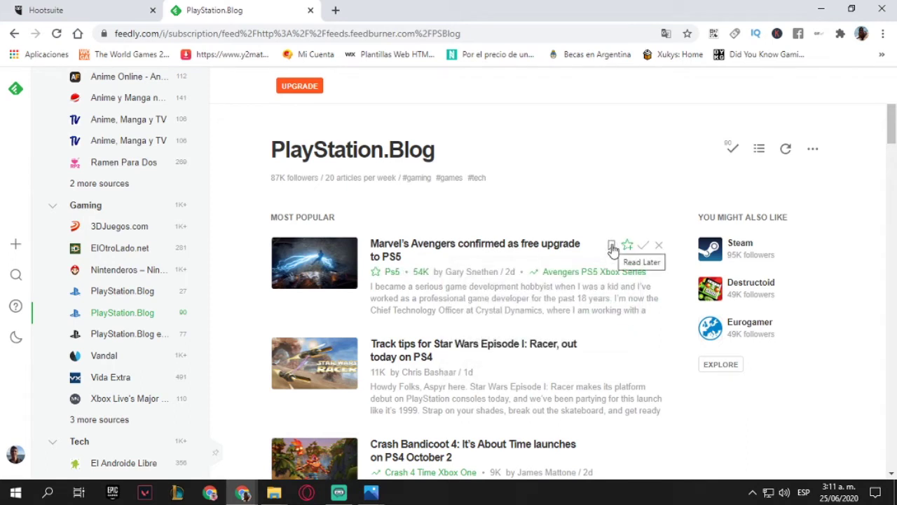
scroll(91, 379, "down", 3)
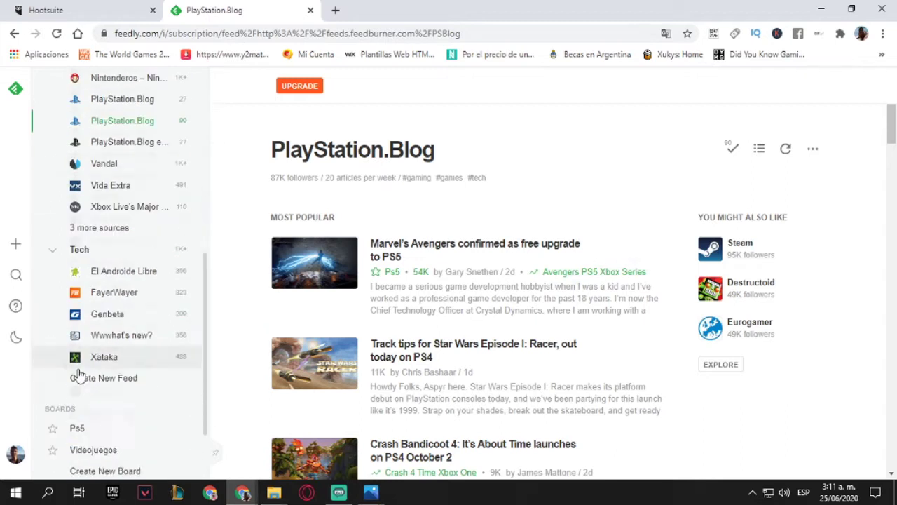
scroll(100, 431, "down", 1)
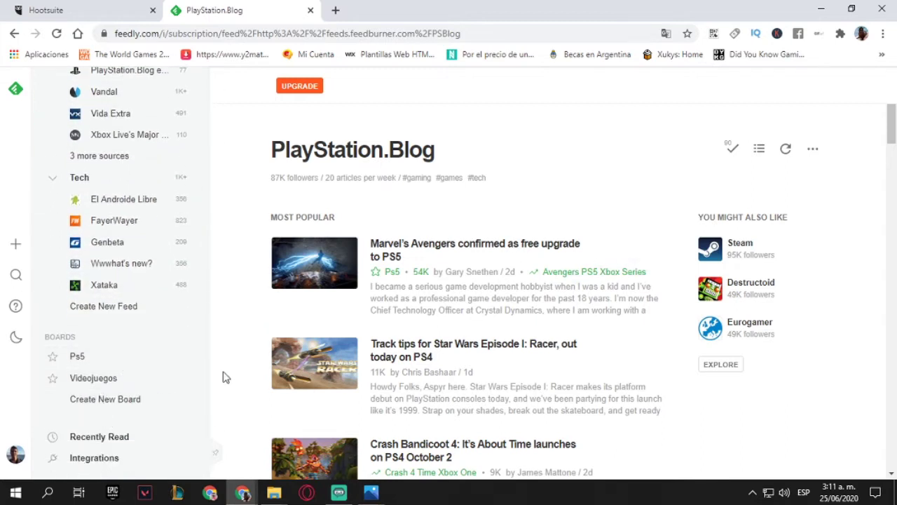
- View the saved articles in the Ps5 and Videojuegos boards, ending on the Ps5 board
left_click(101, 360)
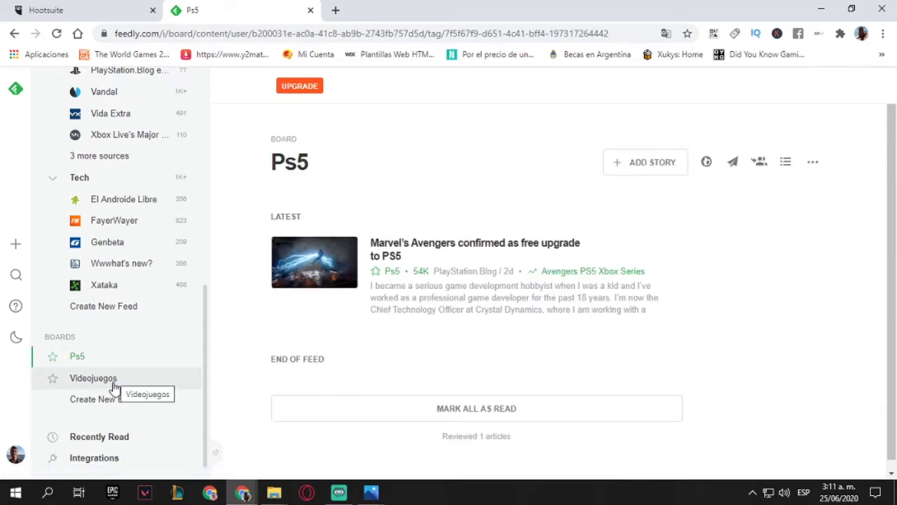
left_click(115, 381)
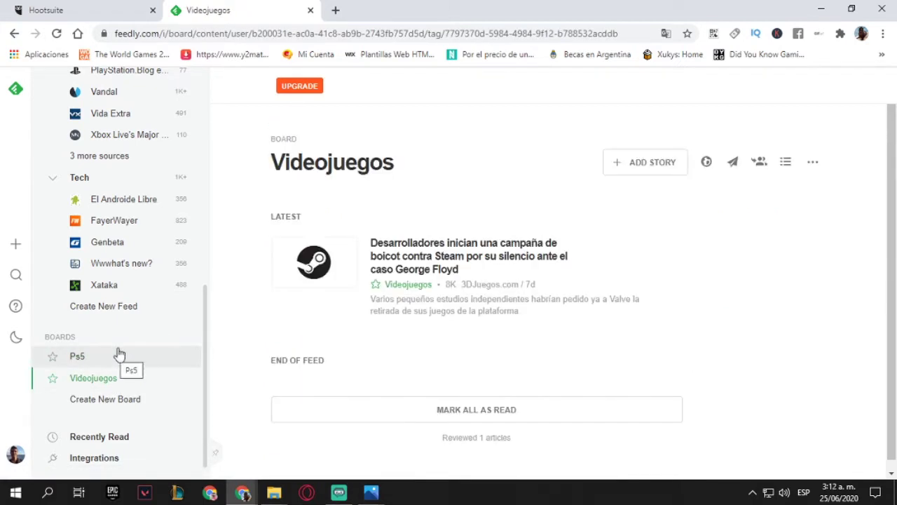
left_click(78, 356)
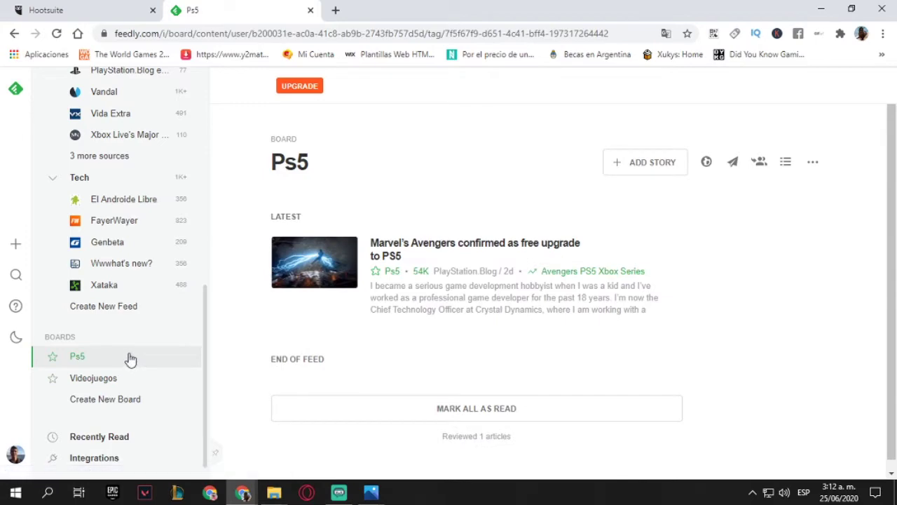
scroll(126, 358, "up", 2)
scroll(156, 380, "up", 5)
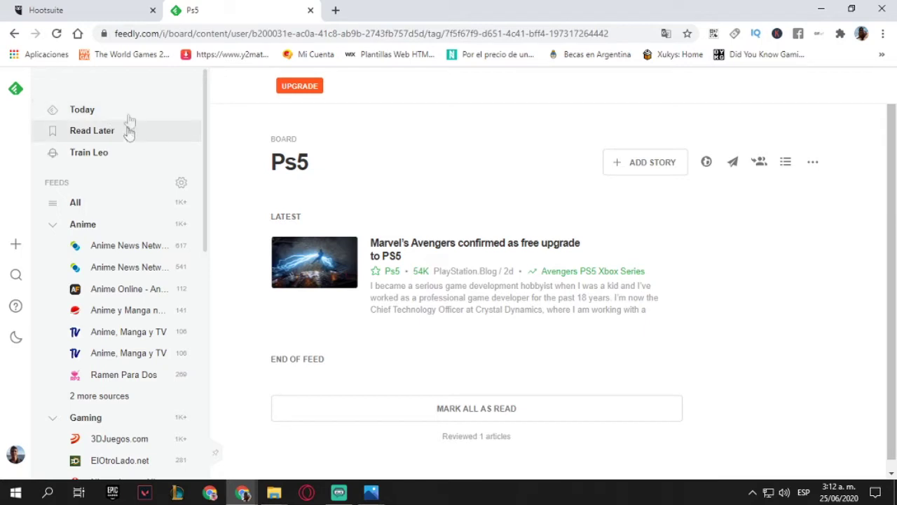
- Close Feedly, return to Hootsuite and start connecting an Instagram profile as an added social network
left_click(311, 10)
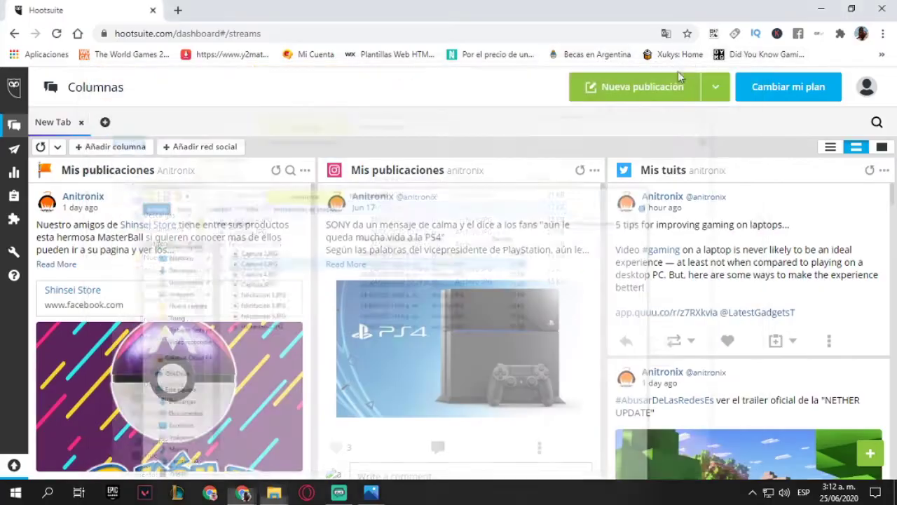
mouse_move(24, 126)
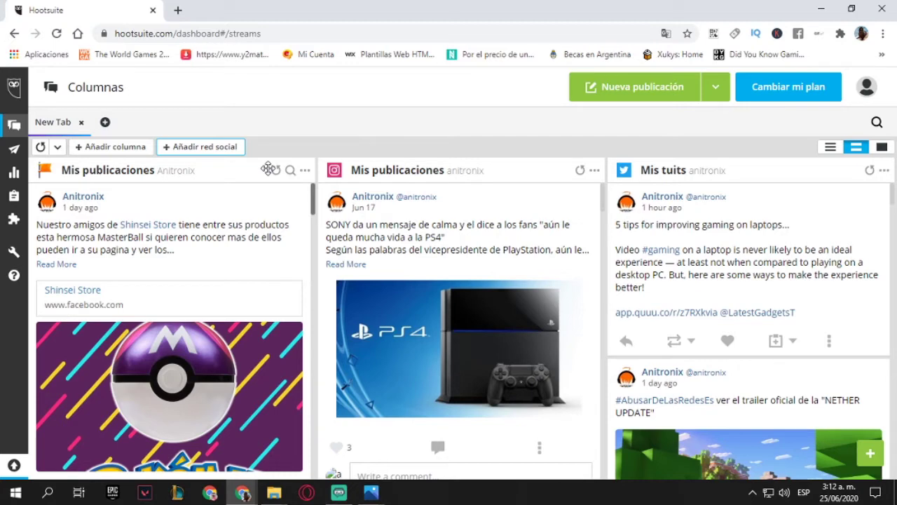
left_click(231, 149)
left_click(302, 246)
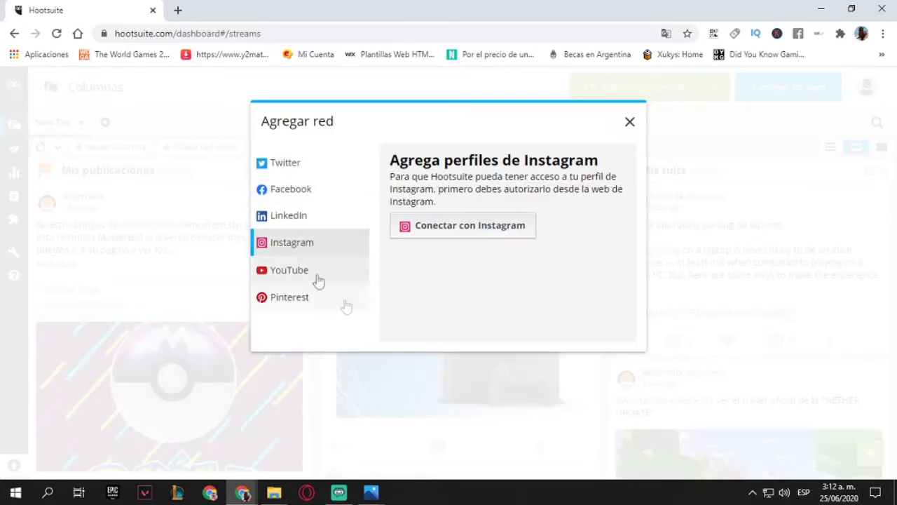
left_click(468, 226)
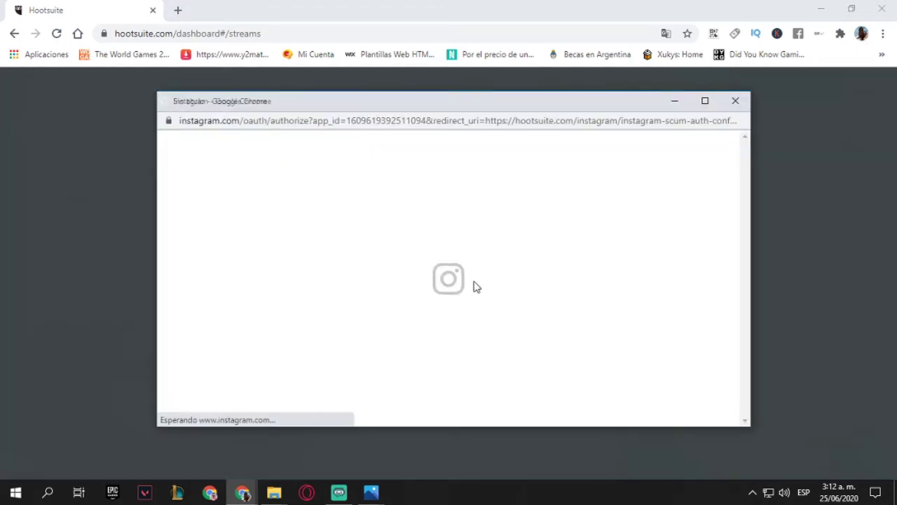
- Review the access permissions in Hootsuite's Instagram authorization request and close the request without authorizing it
scroll(490, 345, "down", 2)
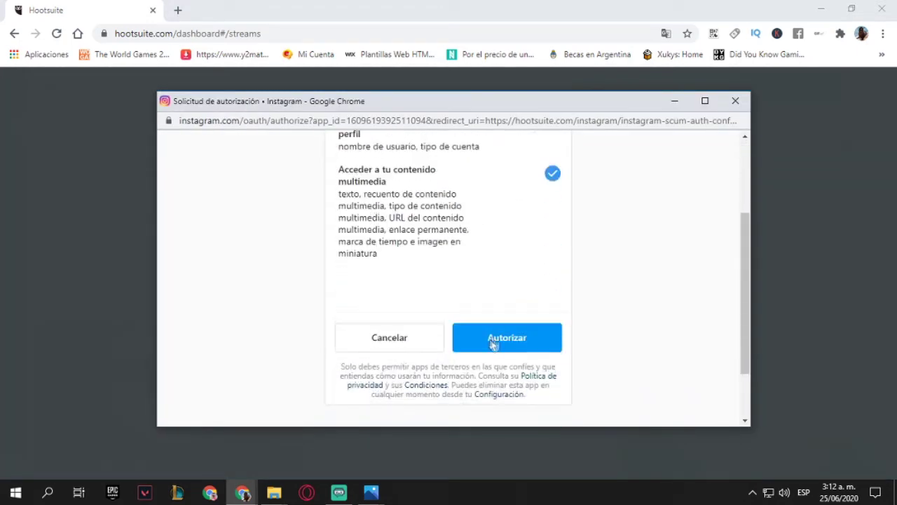
scroll(527, 362, "up", 1)
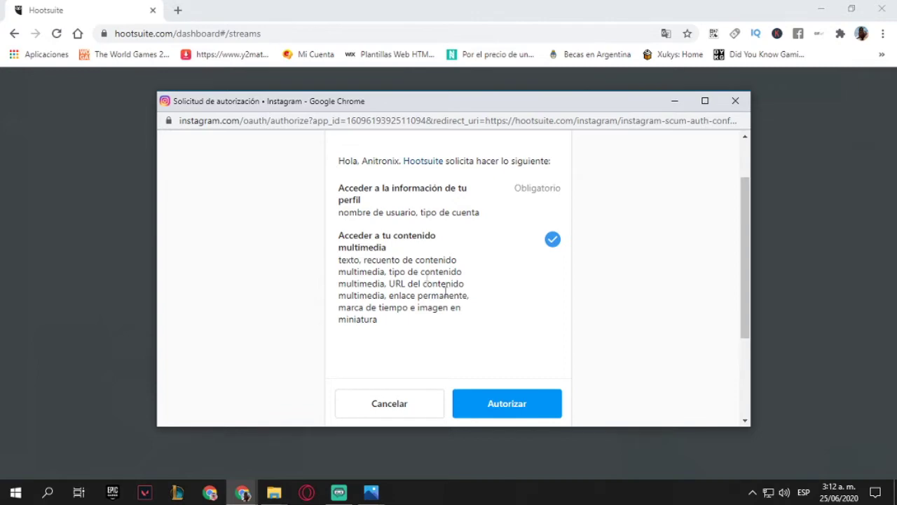
scroll(462, 305, "up", 2)
scroll(505, 319, "down", 2)
scroll(467, 371, "down", 2)
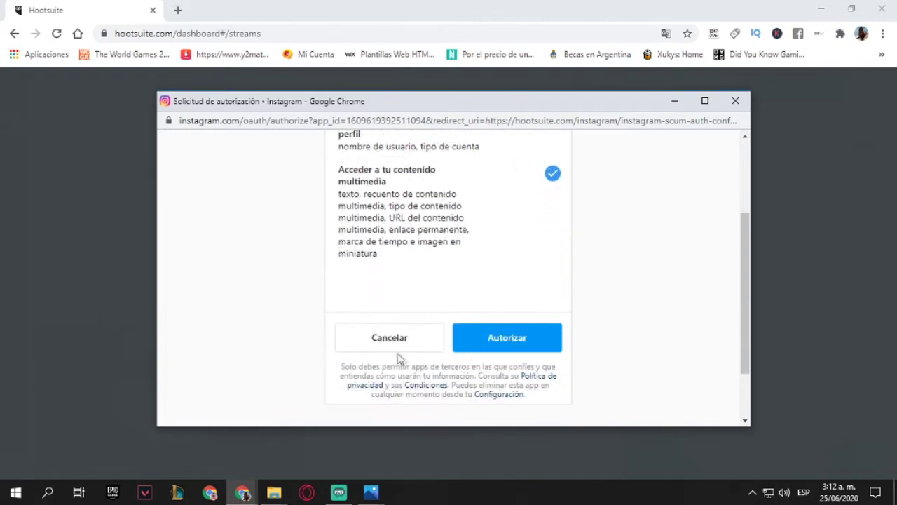
left_click(735, 100)
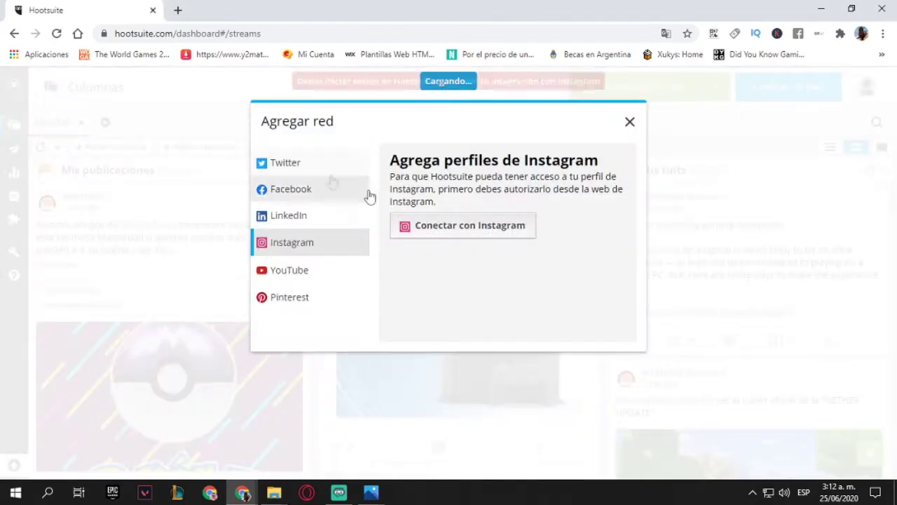
- Open Instagram in a separate browser tab, go to the profile's settings and log out of the account
left_click(175, 9)
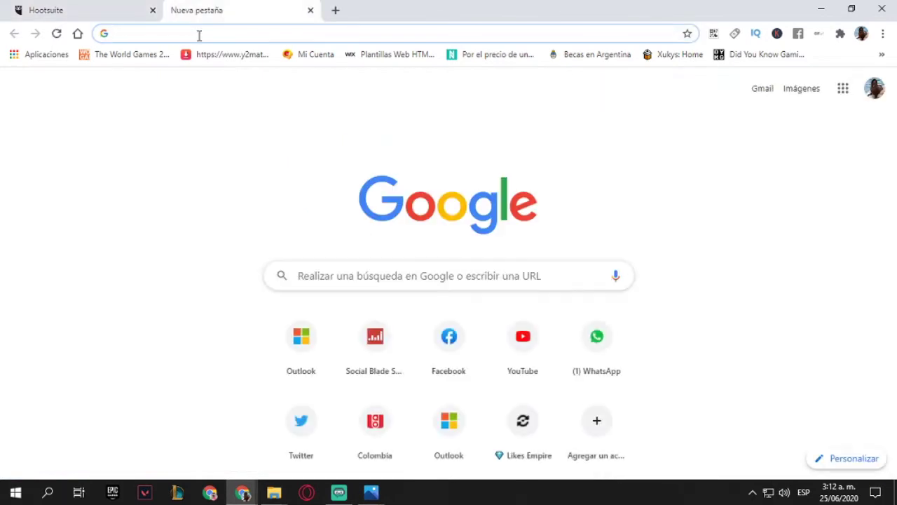
type("i")
left_click(180, 133)
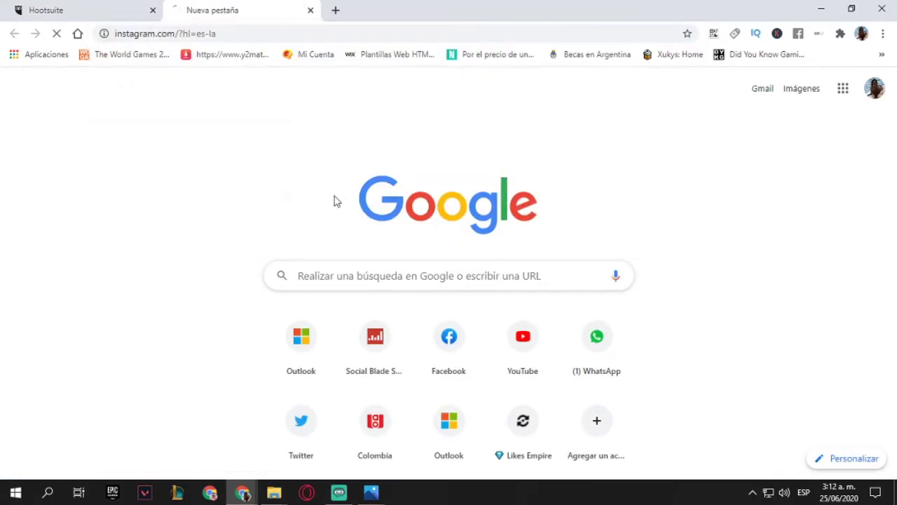
left_click(745, 86)
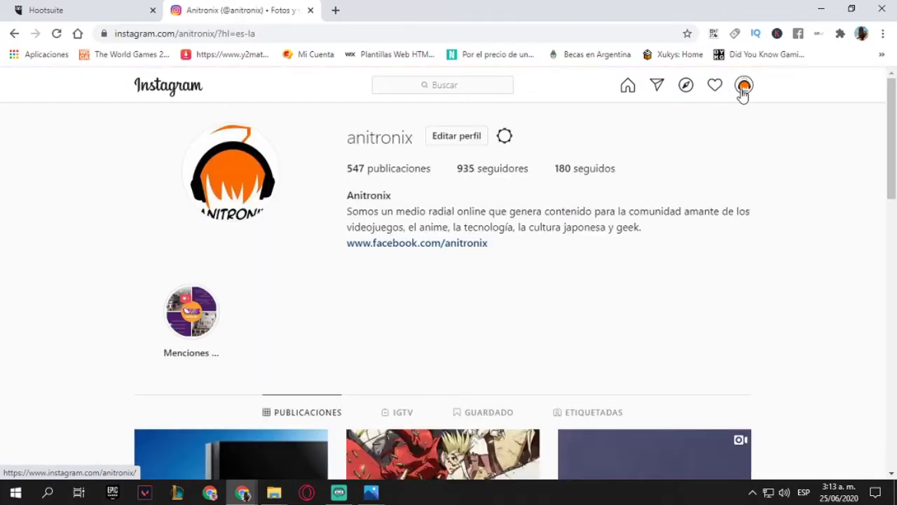
left_click(506, 137)
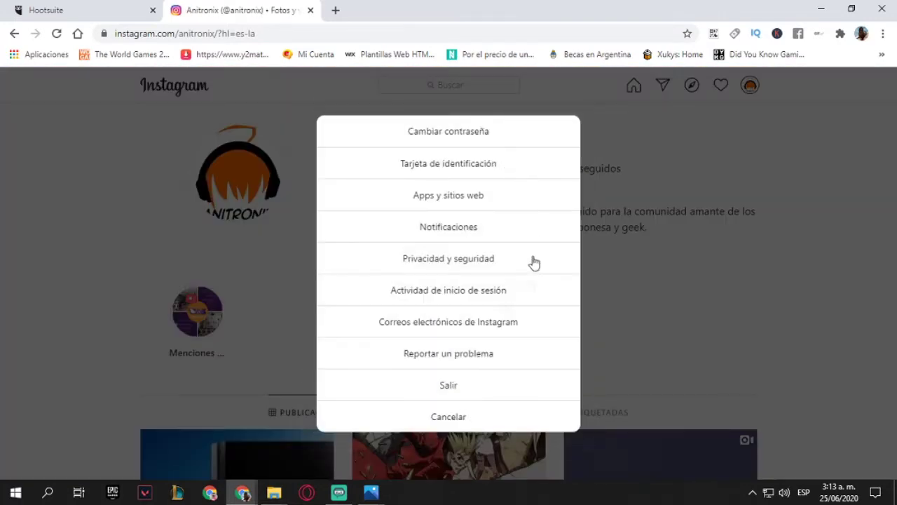
left_click(465, 393)
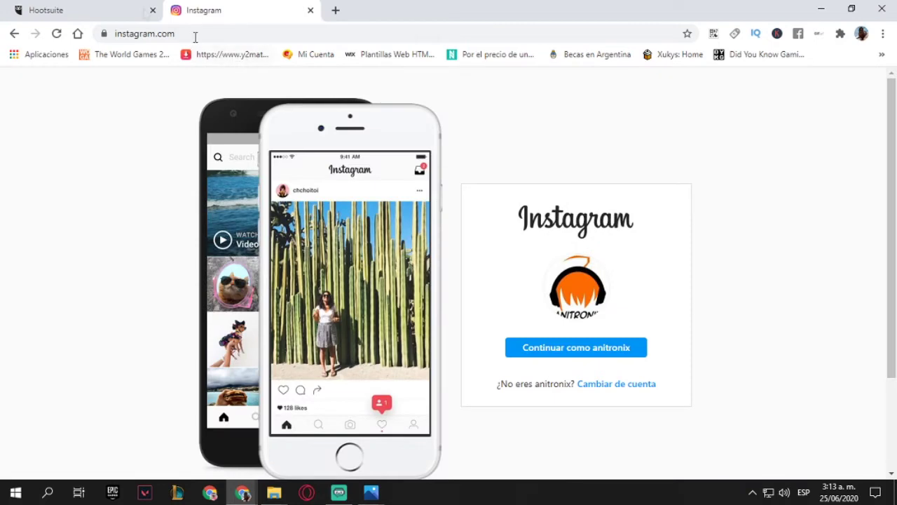
- Return to Hootsuite, restart the Instagram connection and choose to switch to a different account
left_click(101, 8)
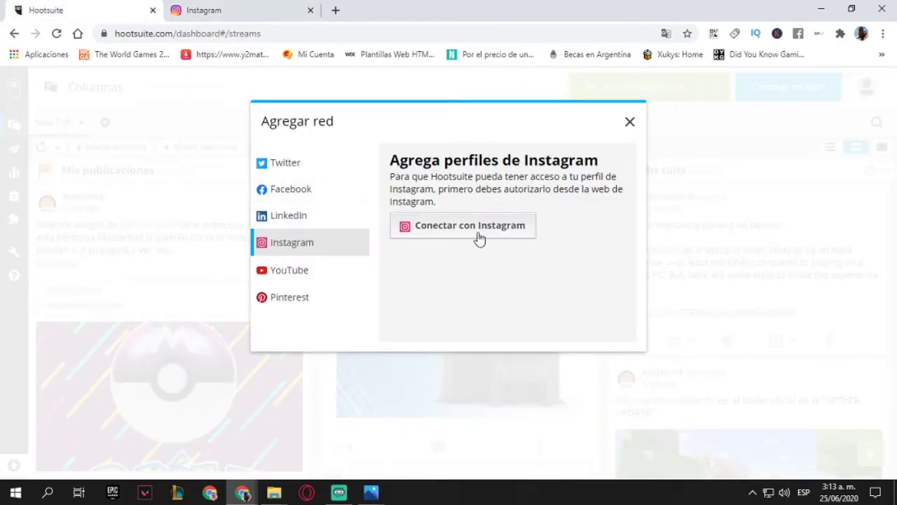
left_click(470, 226)
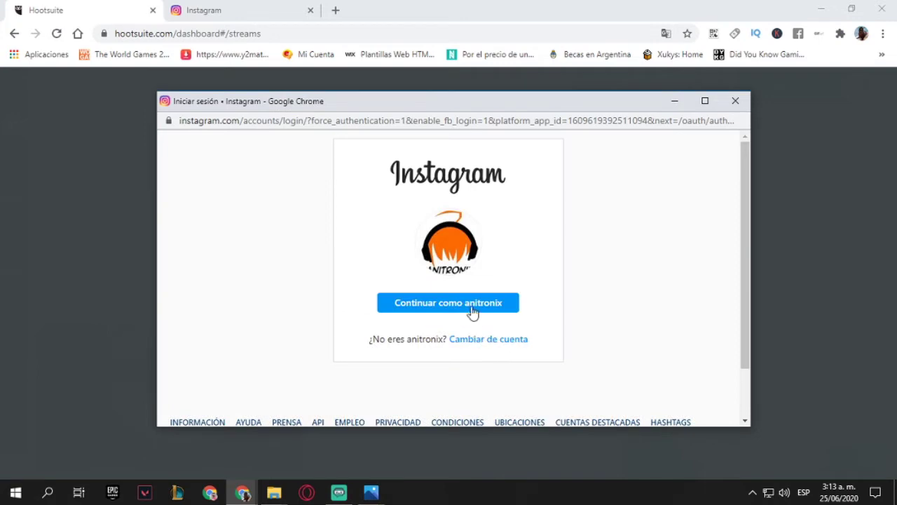
left_click(496, 345)
- Show the username and password fields of the Instagram login, and close the login window and the add-network dialog
left_click(420, 234)
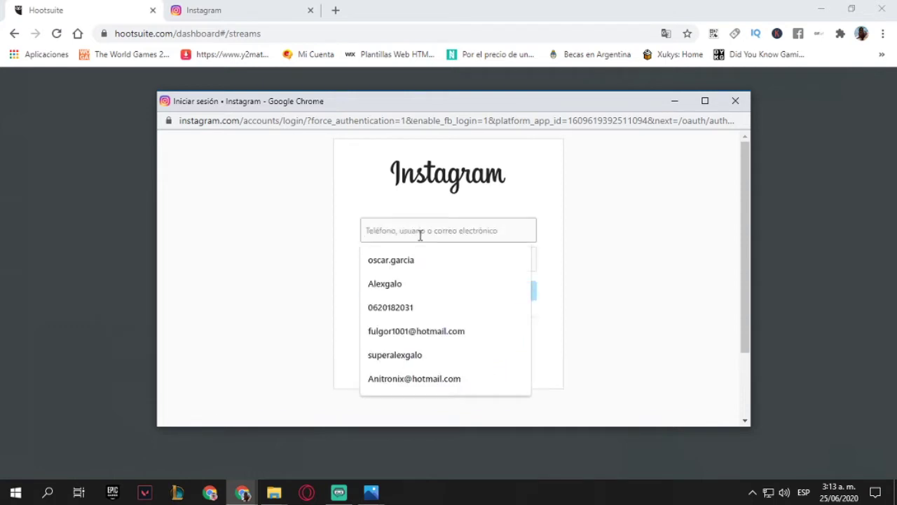
left_click(624, 246)
left_click(405, 260)
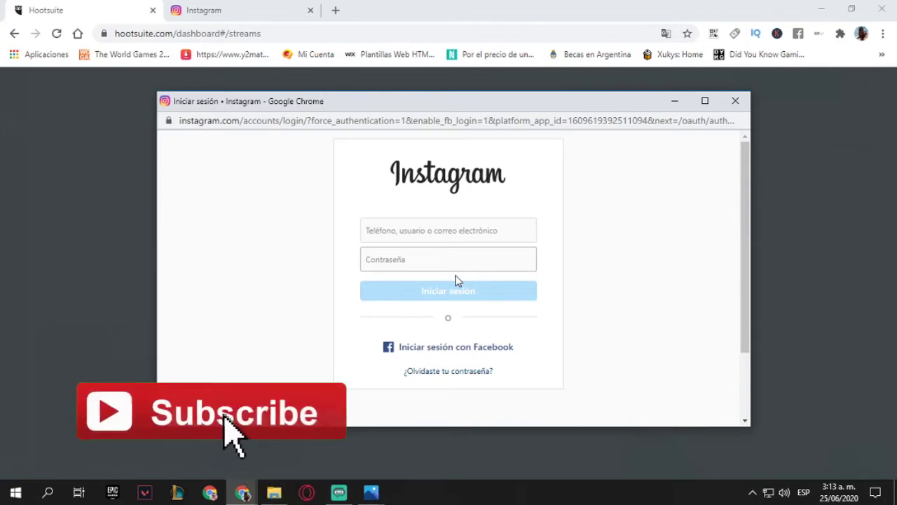
left_click(491, 233)
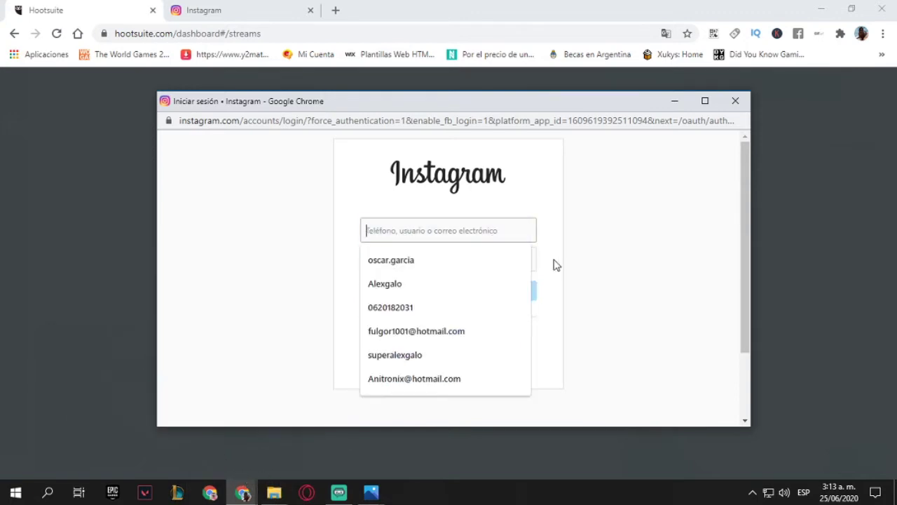
left_click(529, 259)
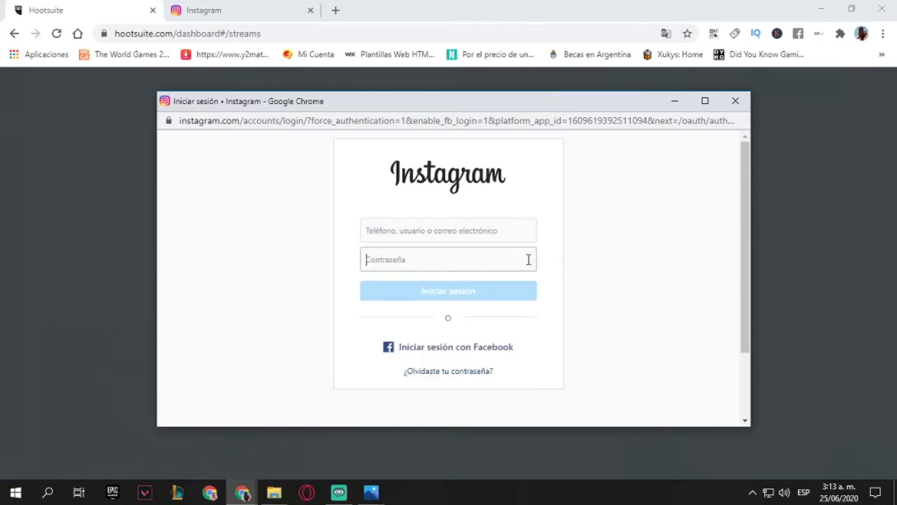
left_click(734, 103)
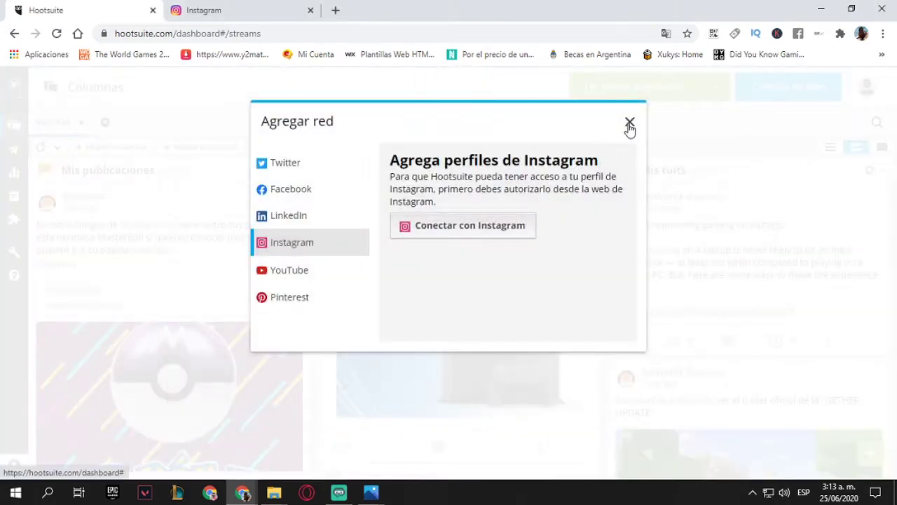
left_click(628, 122)
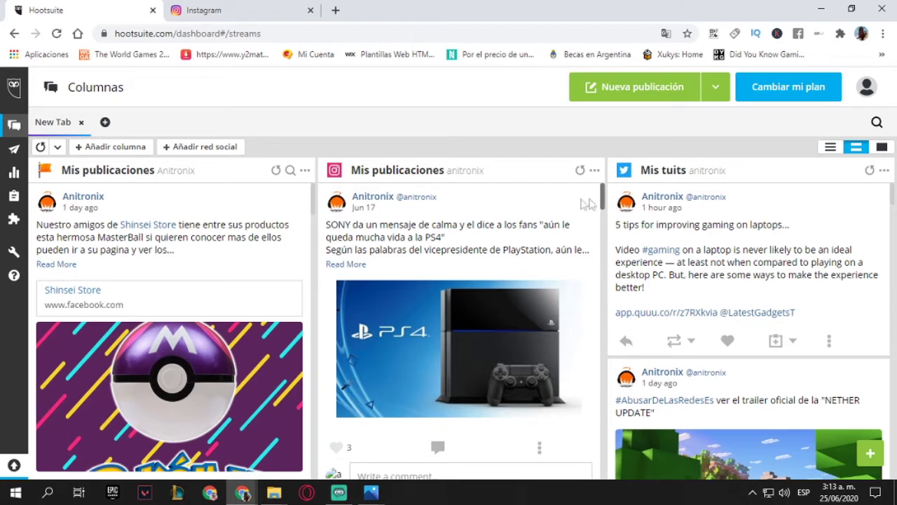
- Add a second tab to the Hootsuite streams and try to rename the first tab Anitronix
left_click(105, 124)
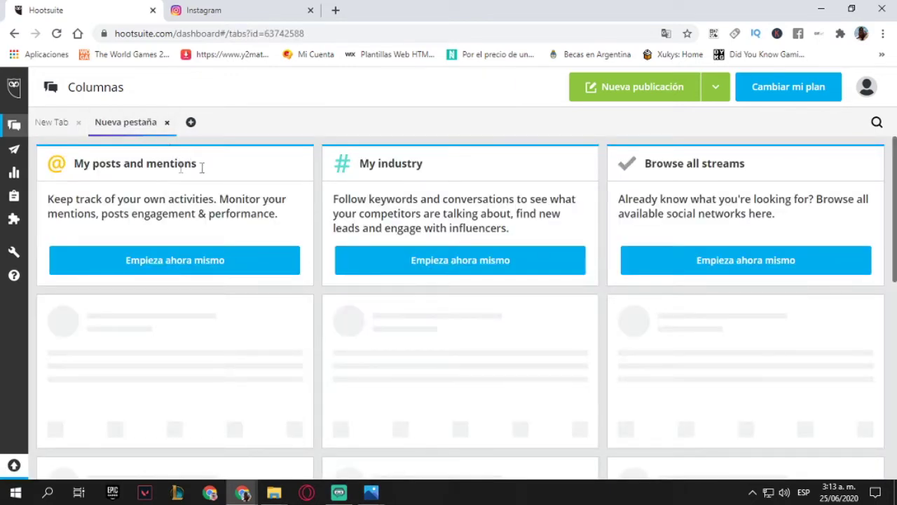
left_click(60, 133)
left_click(70, 125)
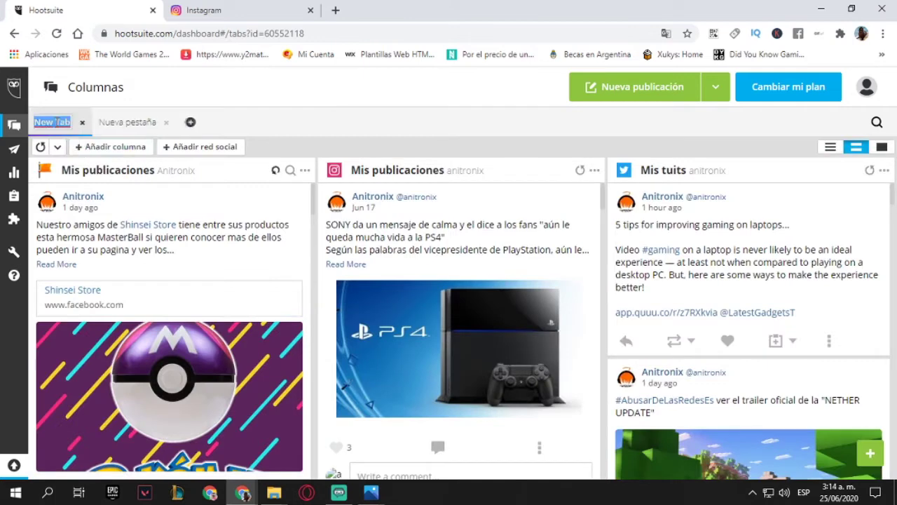
left_click(63, 123)
left_click_drag(69, 122, 36, 122)
key("BackSpace")
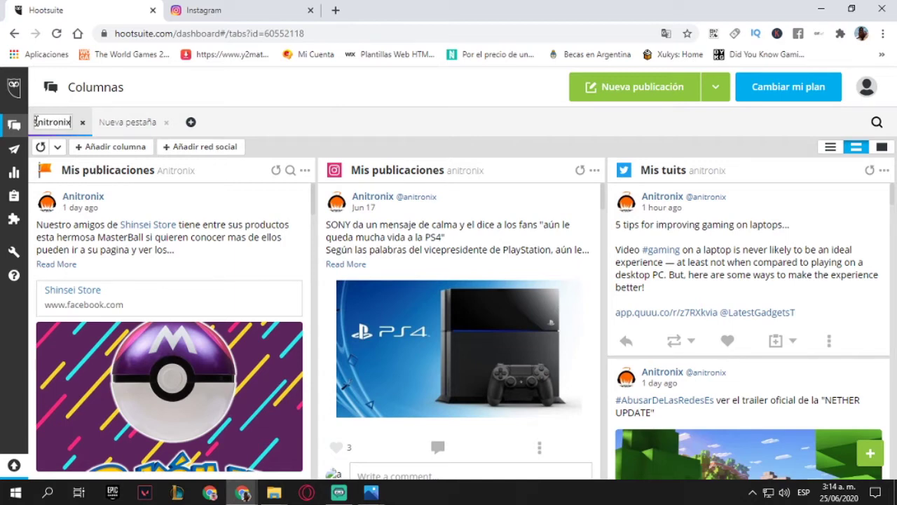
type("Anitronix")
left_click(130, 122)
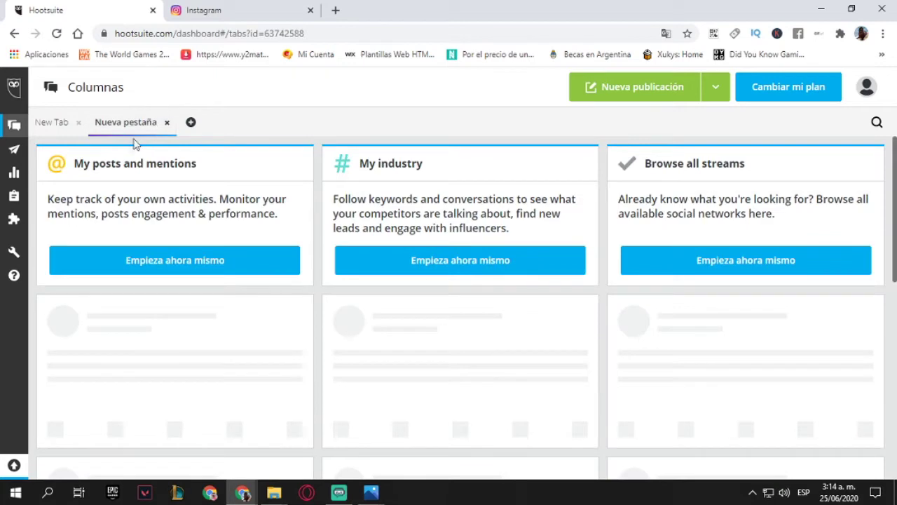
- Rename the first Hootsuite stream tab Anitronix and confirm the name
left_click(56, 131)
left_click(63, 123)
left_click(64, 123)
double_click(65, 123)
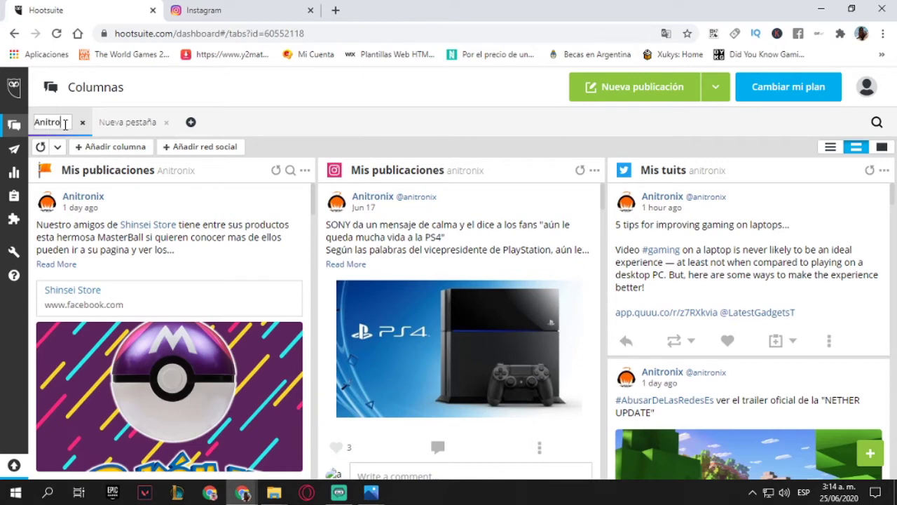
key("Return")
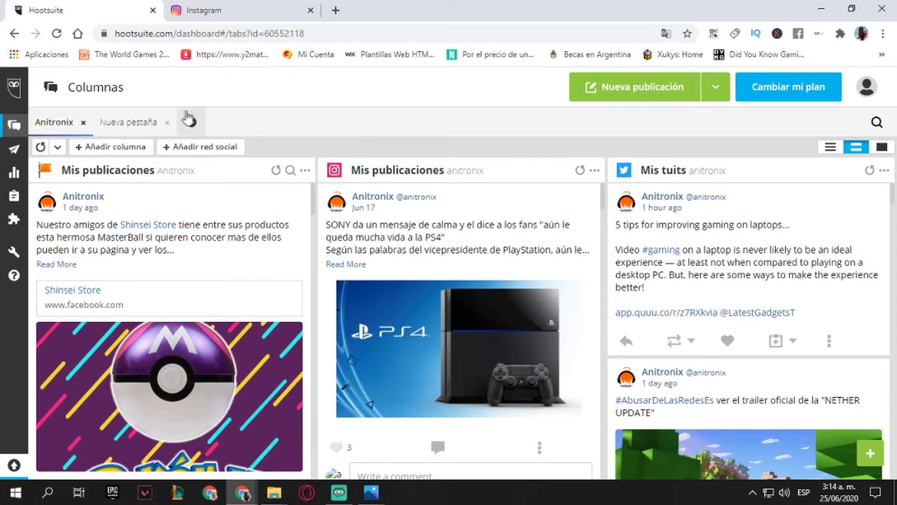
- Open the empty Nueva pestaña stream tab and examine its My posts and mentions, My industry and Browse all streams options
left_click(122, 129)
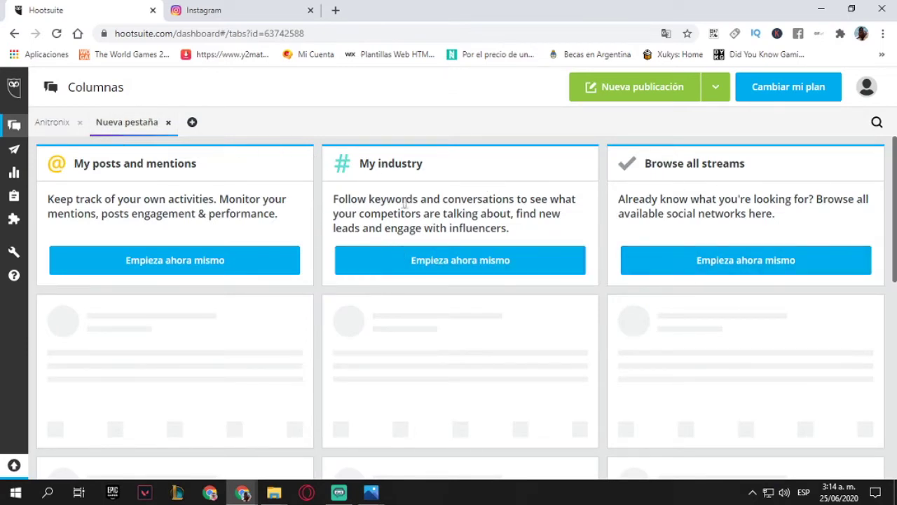
left_click_drag(242, 199, 276, 241)
scroll(194, 210, "down", 2)
scroll(194, 210, "up", 2)
left_click(180, 234)
left_click_drag(35, 192, 204, 217)
left_click(203, 217)
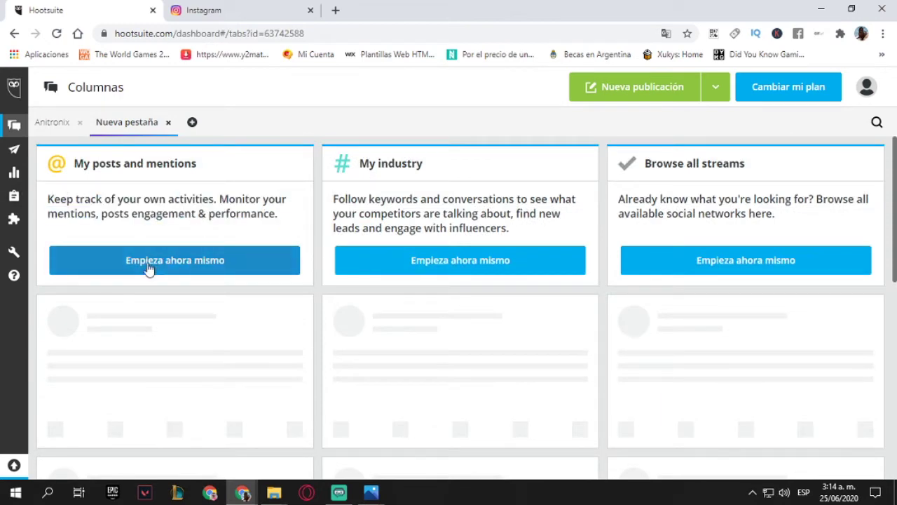
- Add the My Posts & Mentions streams for Anitronix's Instagram, Facebook Page and Twitter accounts to the new tab, and show the network-adding options
left_click(181, 278)
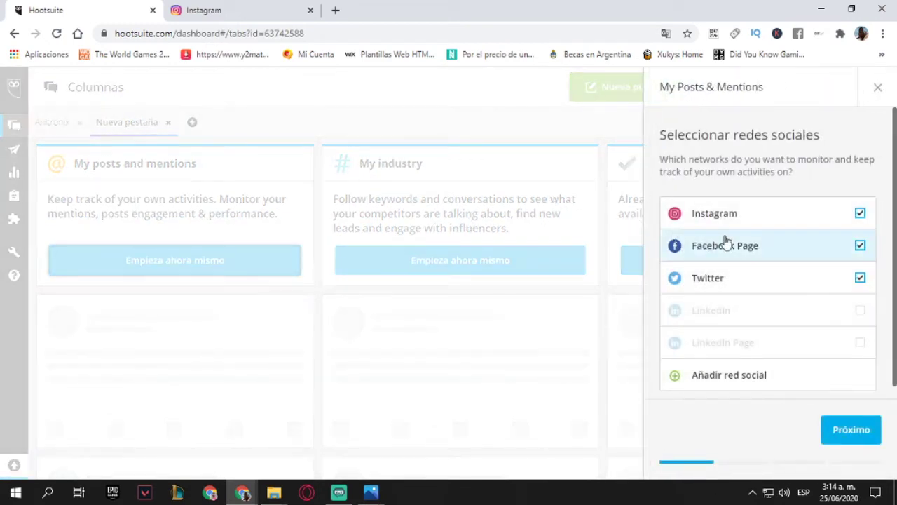
left_click(843, 446)
left_click(771, 231)
left_click(781, 209)
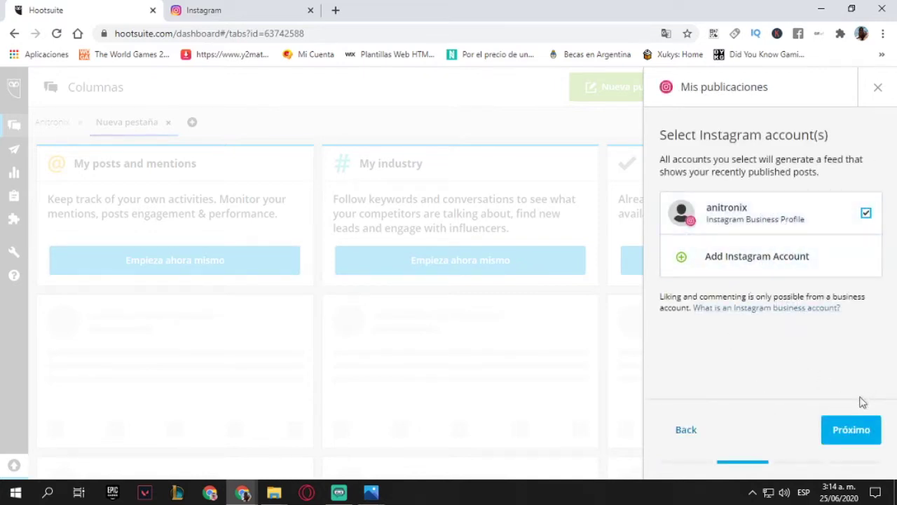
left_click(855, 436)
left_click(850, 438)
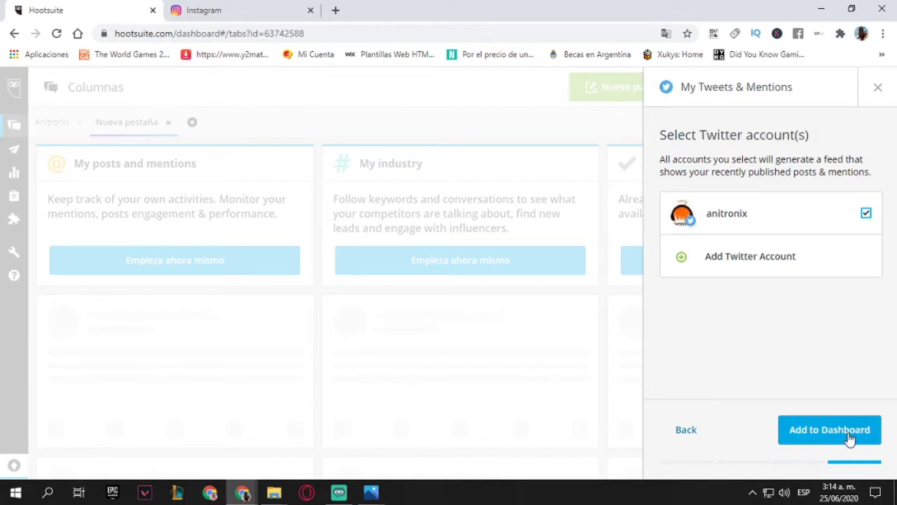
left_click(850, 437)
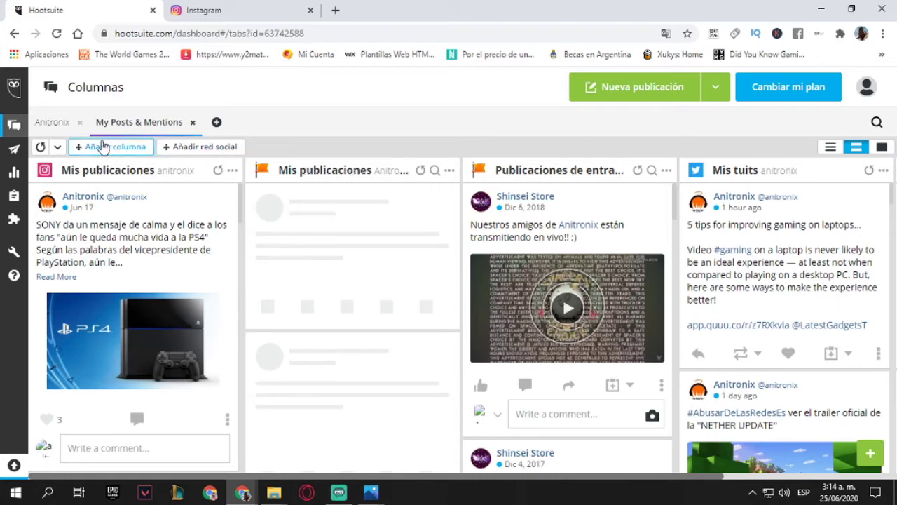
left_click(189, 145)
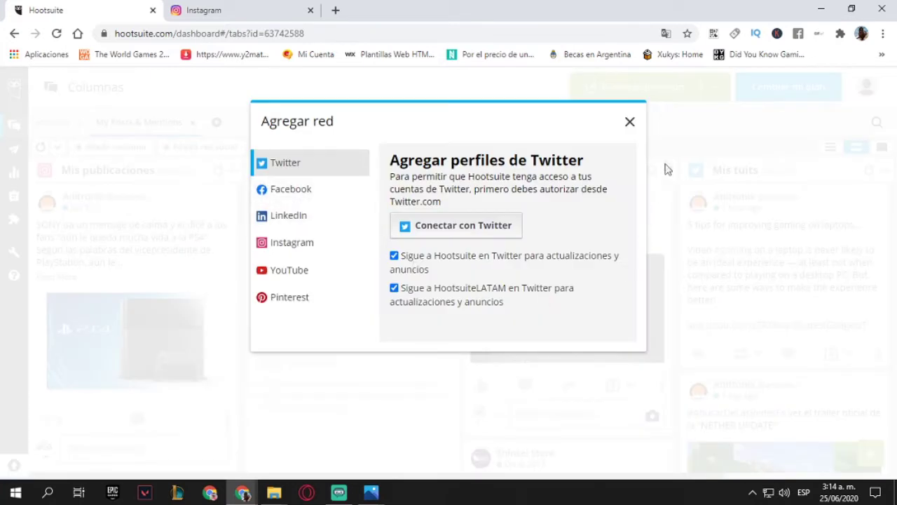
left_click(629, 122)
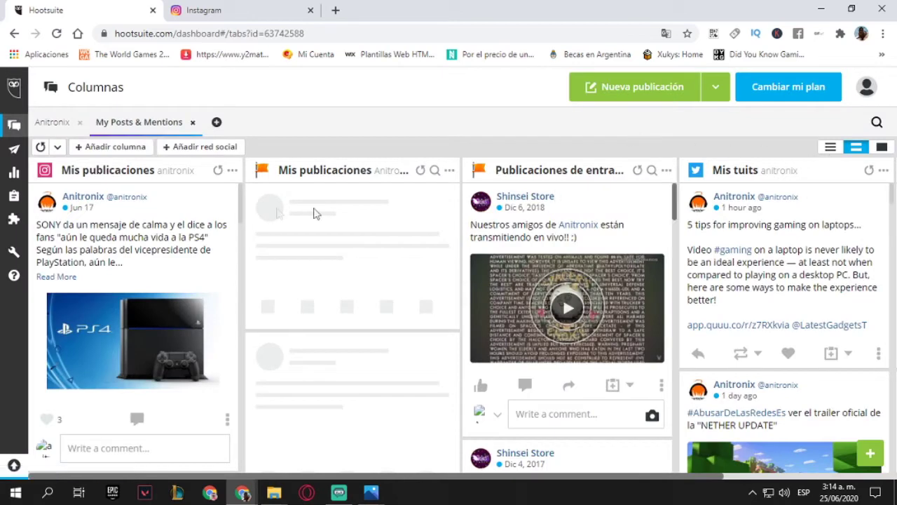
- Delete the Instagram and Facebook Mis publicaciones, Publicaciones de entrada, Mis tuits and Menciones streams from the My Posts & Mentions tab
left_click(232, 171)
left_click(205, 228)
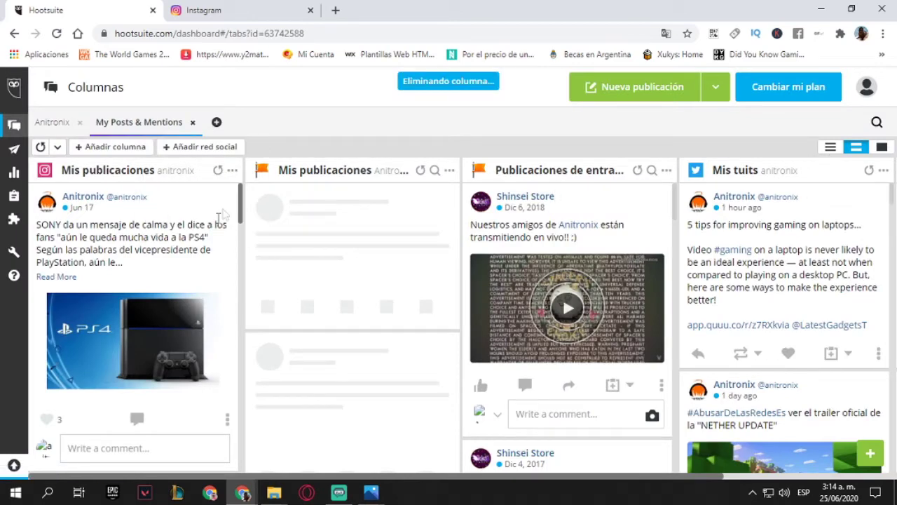
left_click(232, 170)
left_click(202, 226)
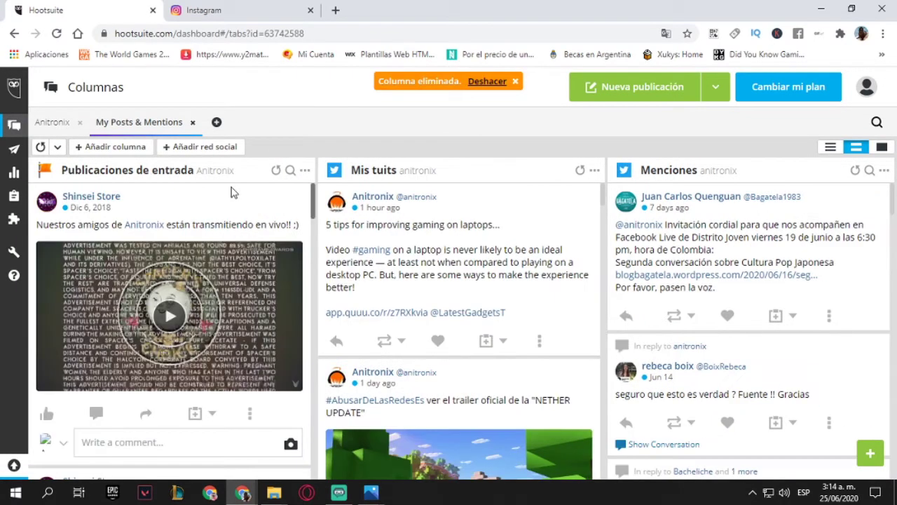
left_click(305, 172)
left_click(287, 230)
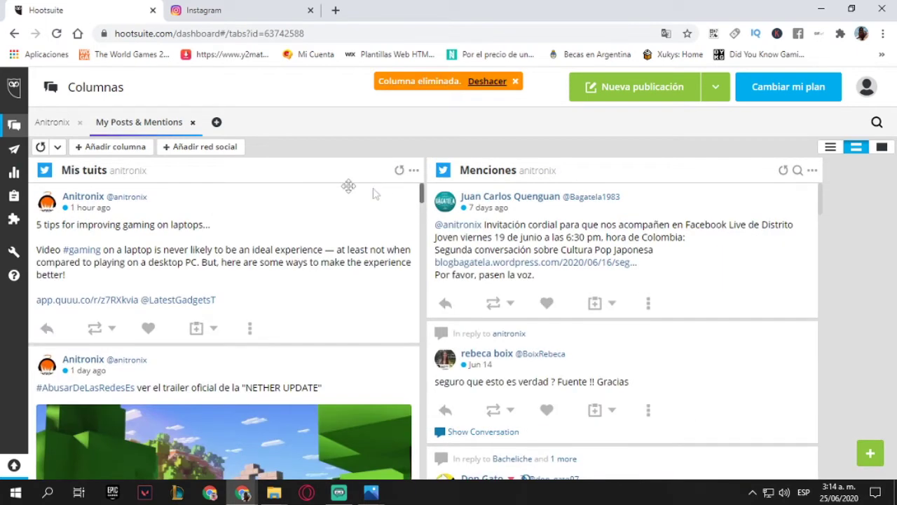
left_click(414, 172)
left_click(384, 227)
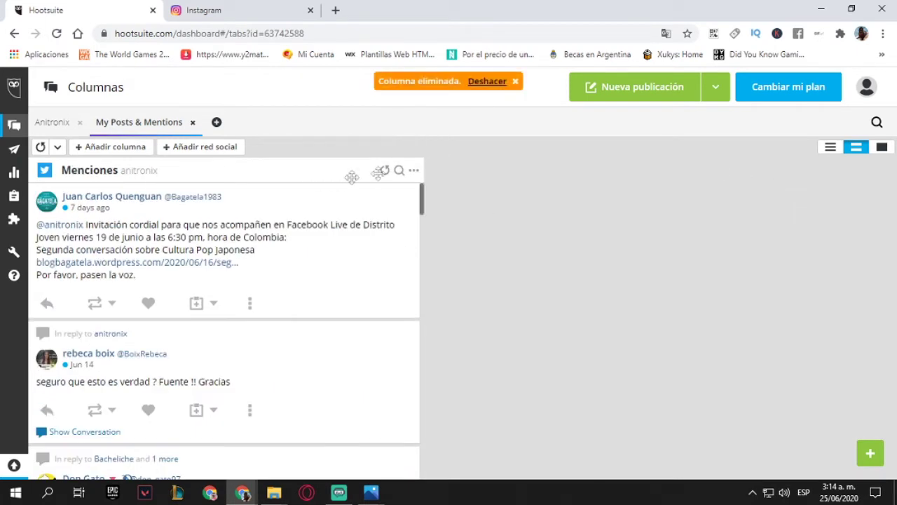
left_click(414, 171)
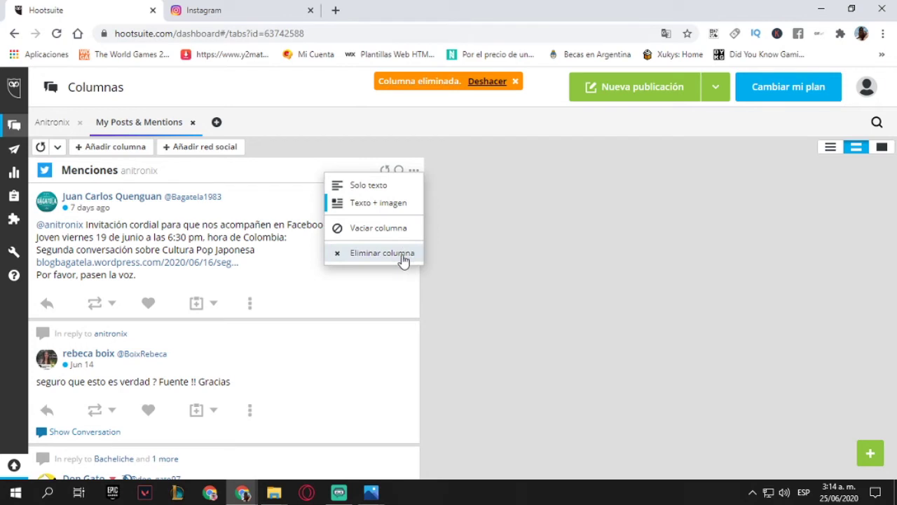
left_click(402, 254)
- Check the account selection for adding a stream, and remove the My Posts & Mentions tab from the dashboard
left_click(283, 244)
left_click(576, 220)
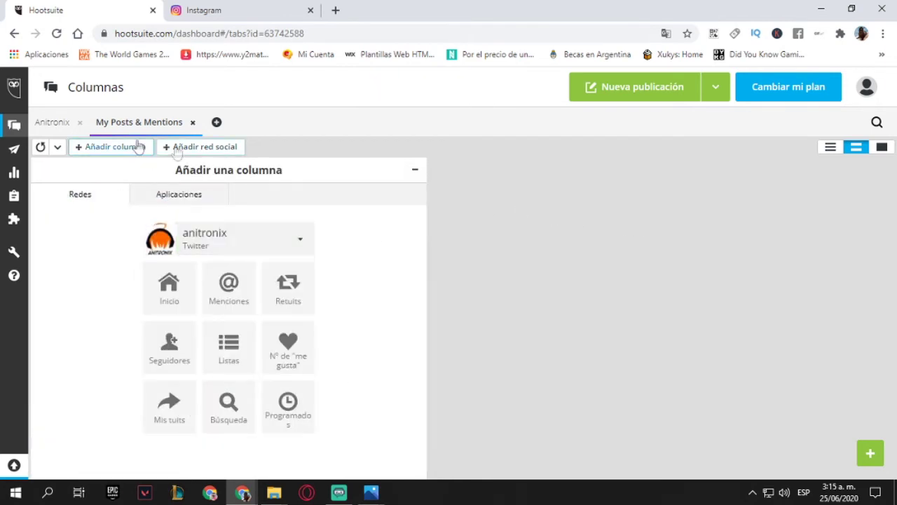
left_click(193, 122)
left_click(506, 125)
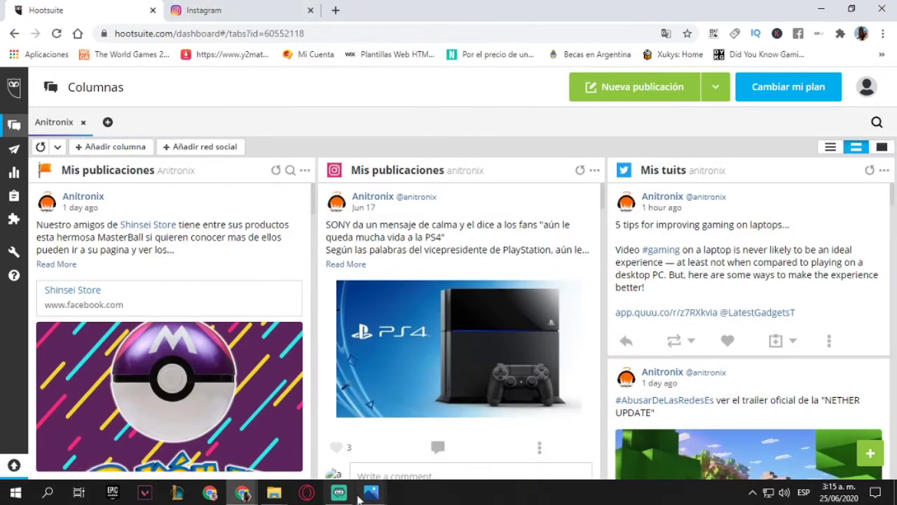
- Examine the Instagram PS4 post and the latest laptop gaming tweet in the Anitronix streams
mouse_move(373, 496)
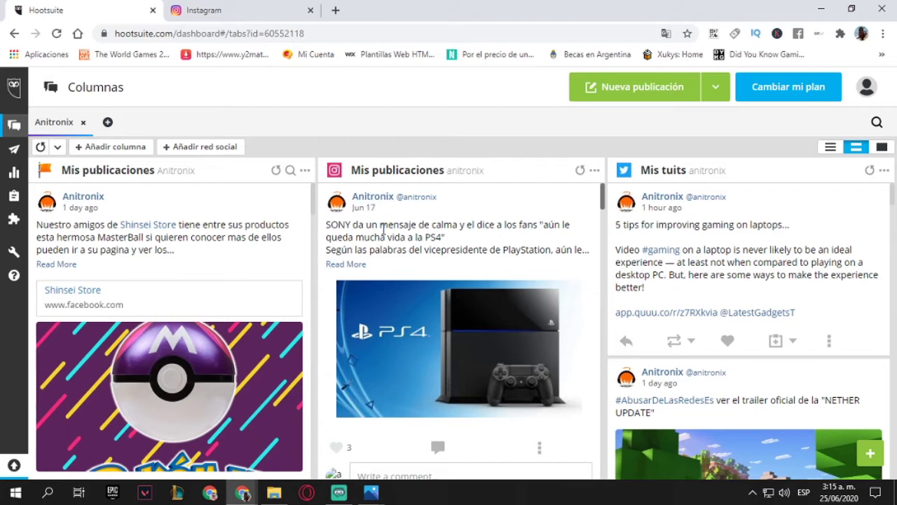
left_click_drag(377, 237, 466, 250)
left_click(467, 249)
left_click_drag(674, 173, 669, 176)
left_click_drag(659, 254, 722, 265)
left_click(732, 269)
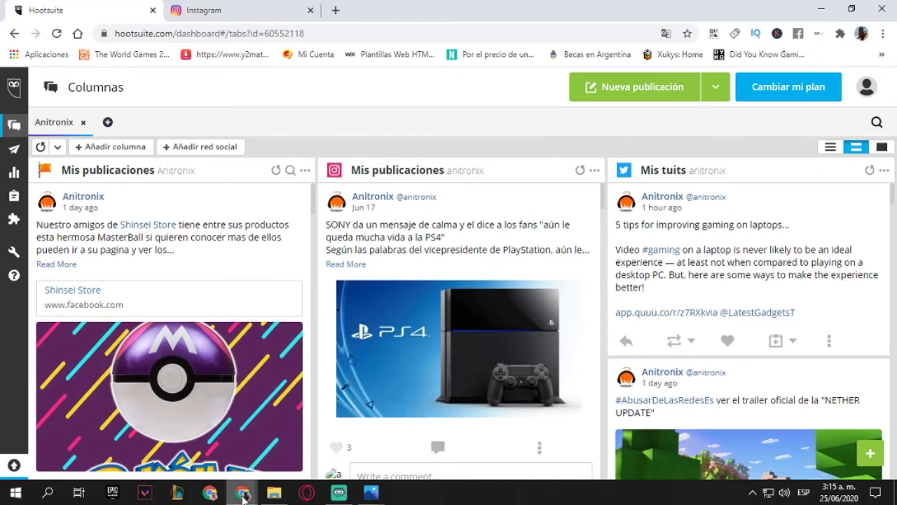
- Switch to the Anitronix Twitter profile in the incognito Chrome window and examine its laptop gaming tweet
mouse_move(243, 495)
left_click(270, 474)
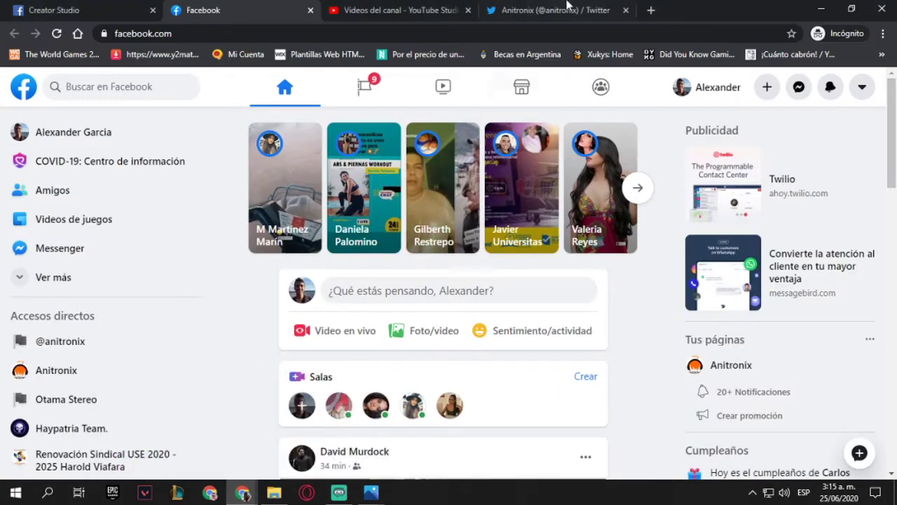
left_click(566, 9)
scroll(376, 231, "up", 3)
scroll(324, 264, "up", 1)
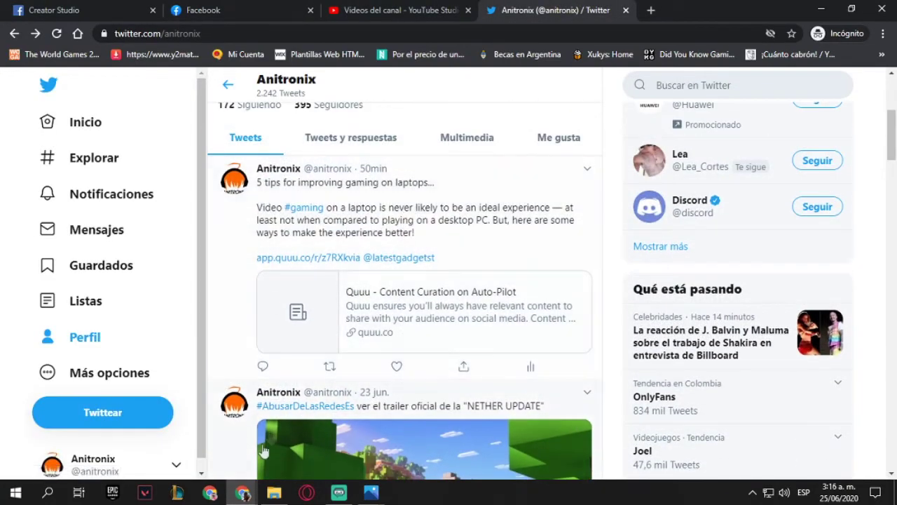
- Return to Hootsuite and expand the full text of the Instagram PS4 post and the Facebook post about Shinsei Store
mouse_move(243, 495)
left_click(166, 430)
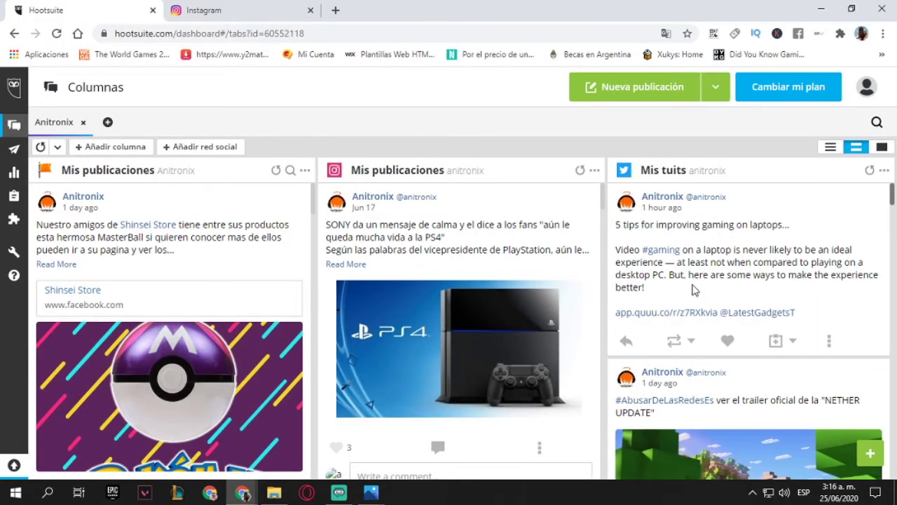
left_click_drag(370, 242, 437, 251)
left_click(448, 263)
left_click(347, 264)
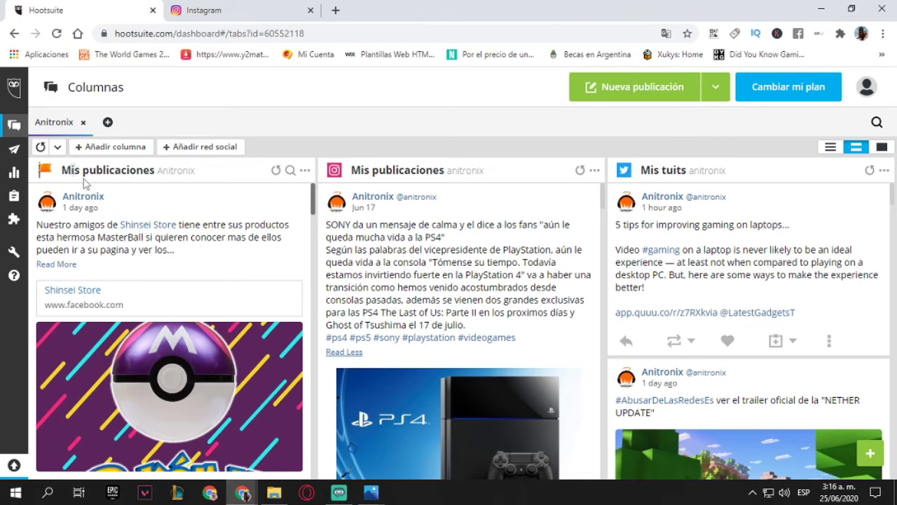
left_click(59, 264)
left_click_drag(67, 237, 147, 270)
left_click(147, 270)
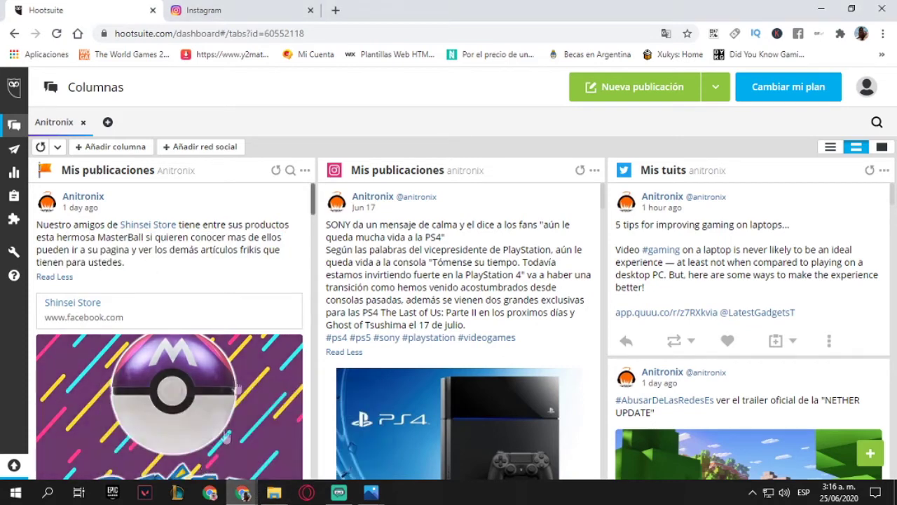
- Switch to Facebook Creator Studio in the incognito window and look through the list of Anitronix publications
mouse_move(242, 493)
left_click(316, 434)
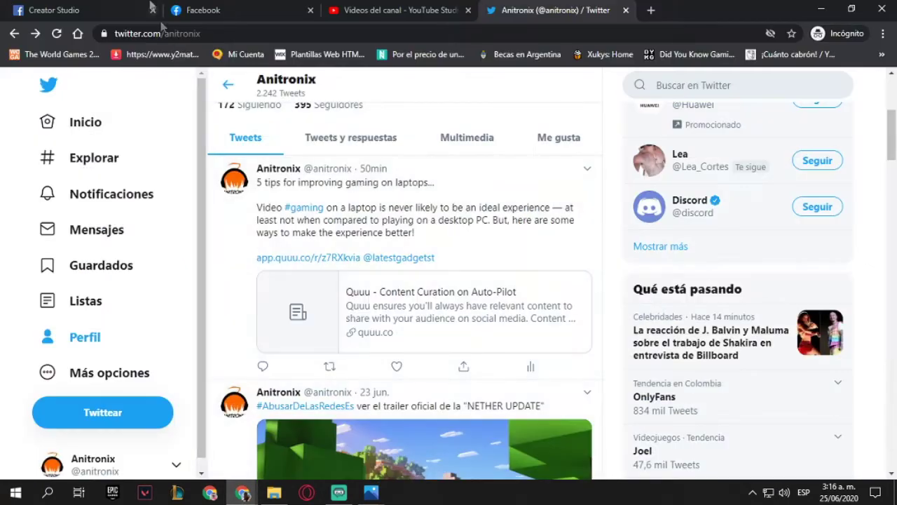
left_click(205, 8)
left_click(105, 10)
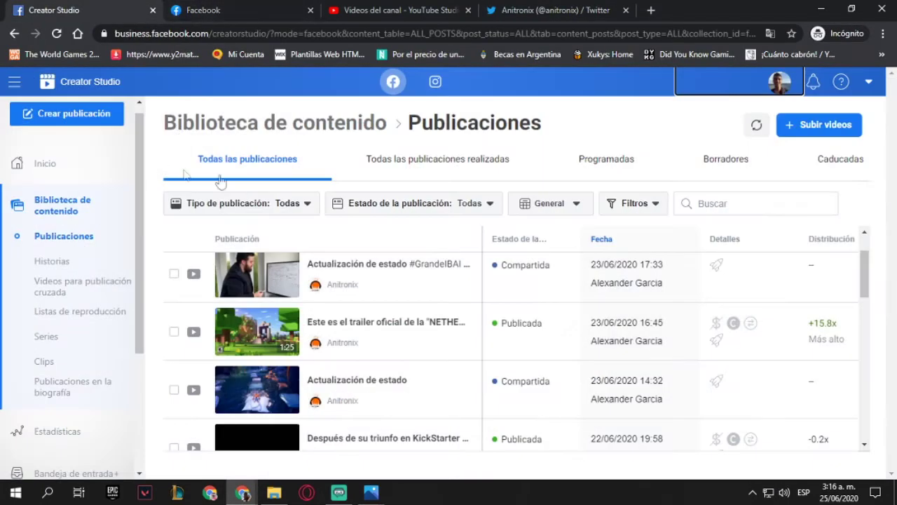
scroll(302, 360, "down", 3)
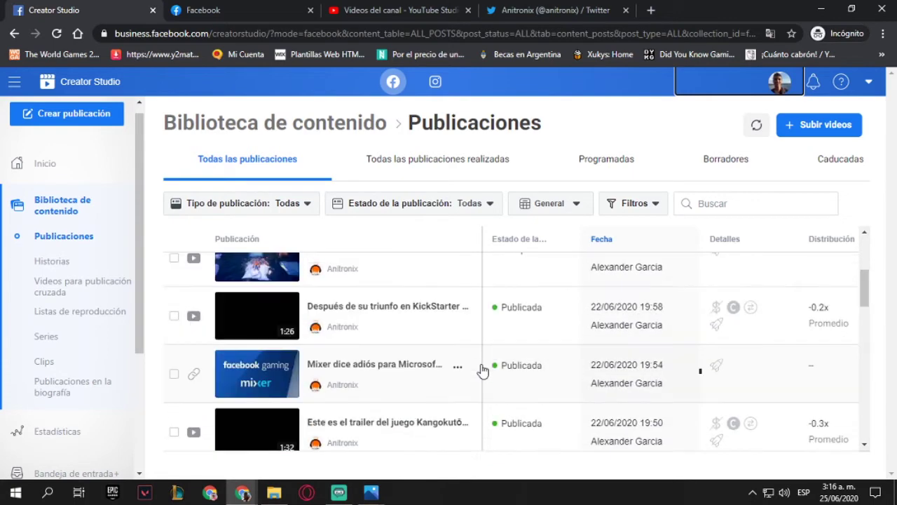
scroll(482, 370, "up", 2)
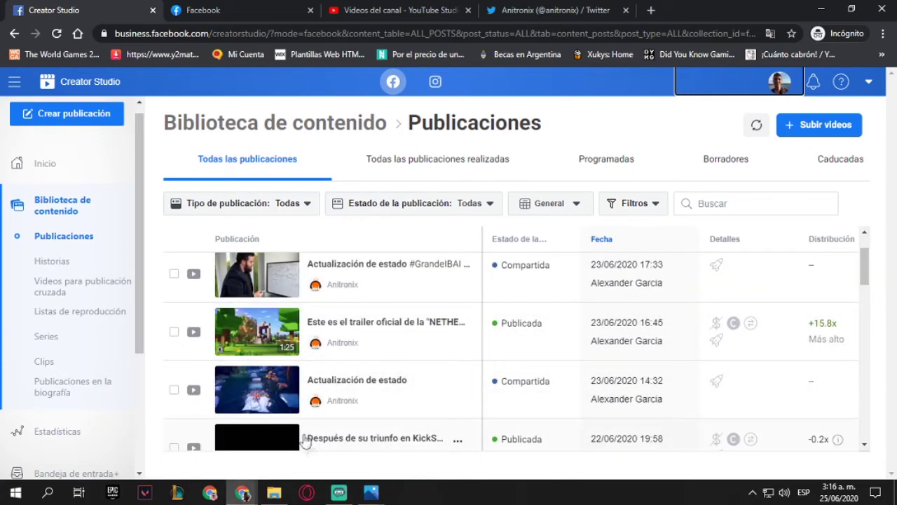
- Return to the Hootsuite streams and go over the expanded text of the Instagram PS4 post
left_click(239, 428)
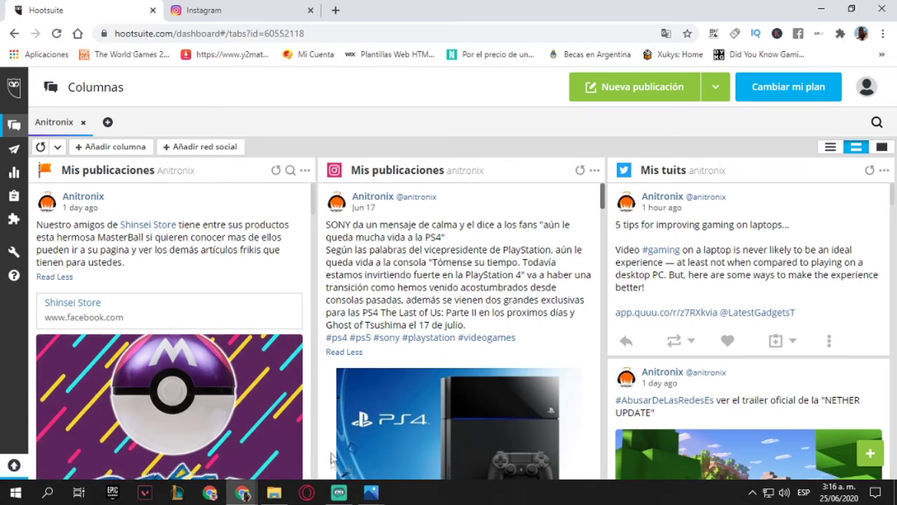
mouse_move(371, 493)
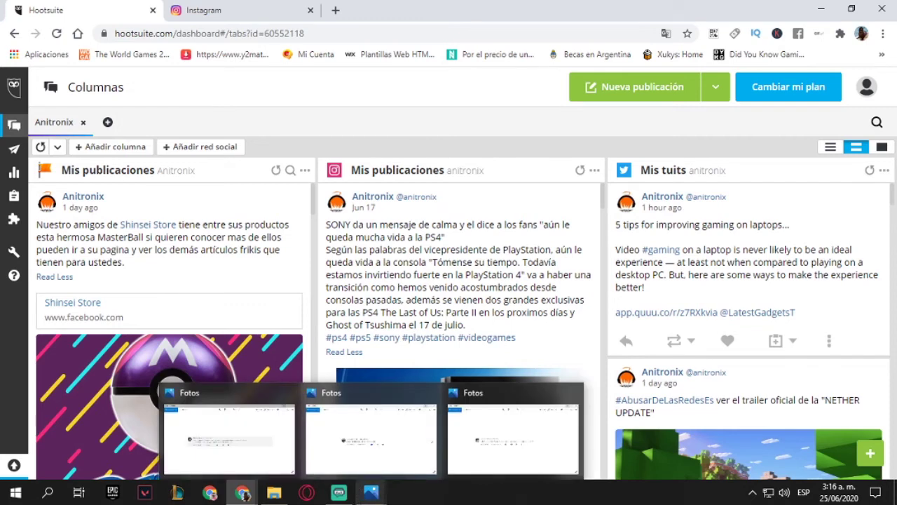
left_click(431, 501)
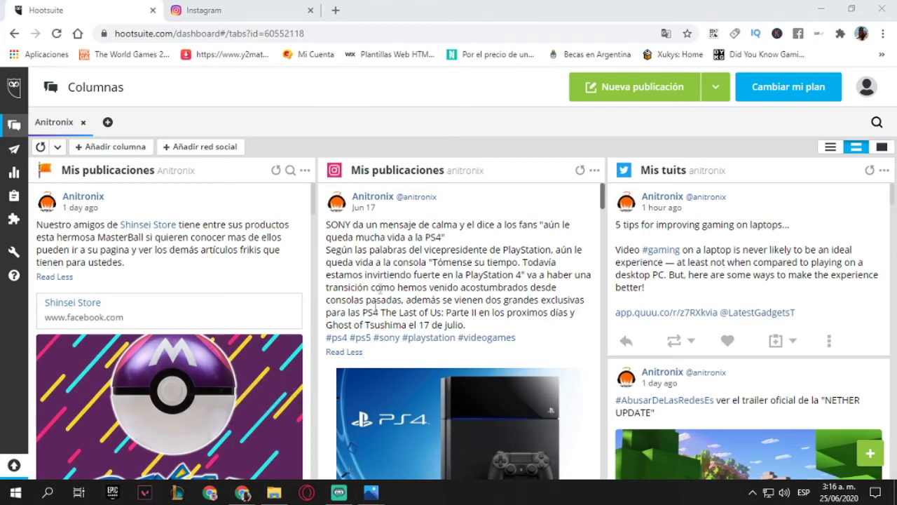
left_click_drag(384, 275, 436, 309)
left_click(436, 306)
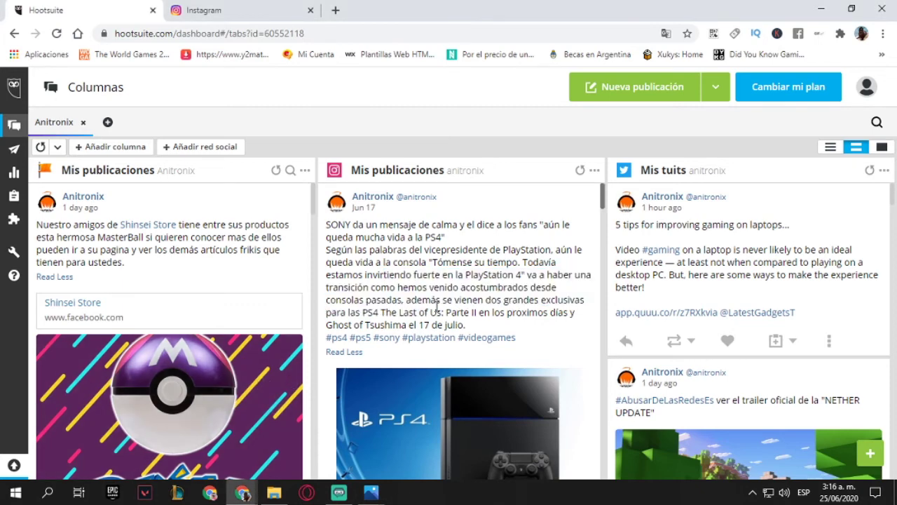
left_click_drag(443, 253, 483, 274)
left_click(489, 273)
- Close the comment captures open in Fotos and open felicitacion 1.JPG from the Nueva carpeta folder
left_click(373, 494)
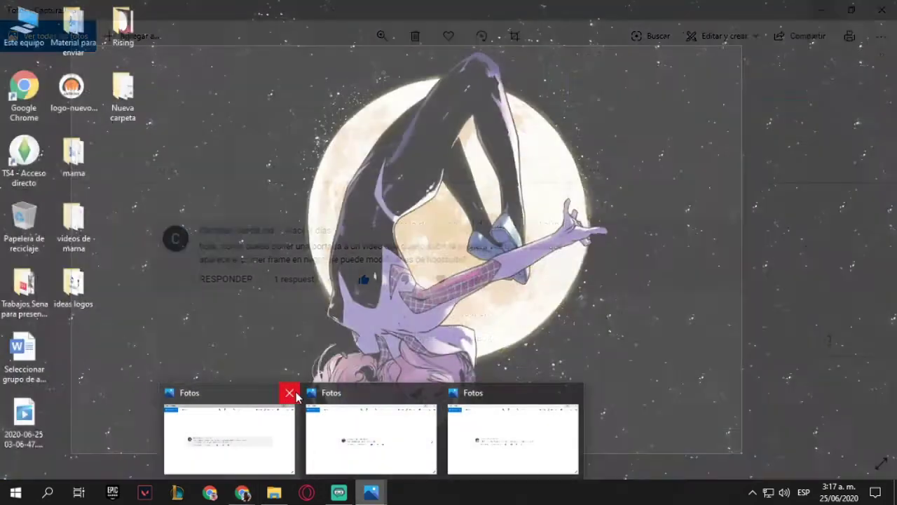
left_click(289, 393)
left_click(433, 395)
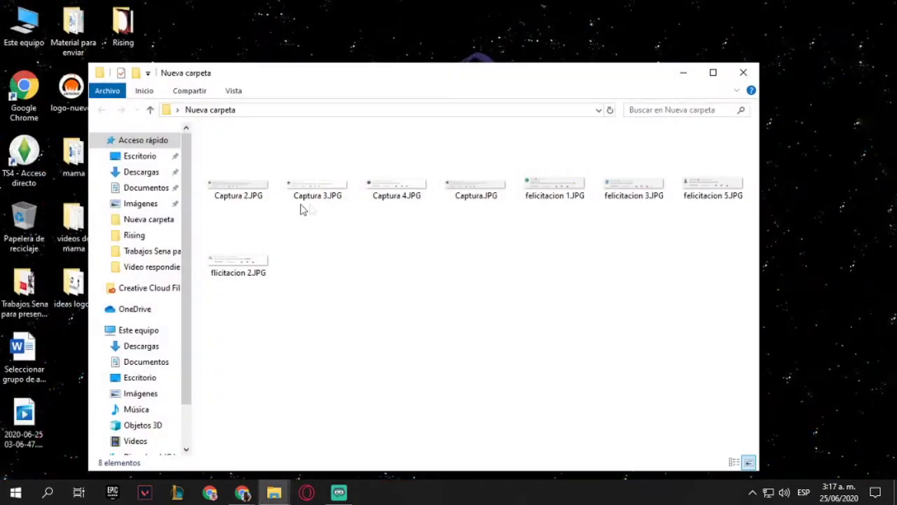
double_click(562, 199)
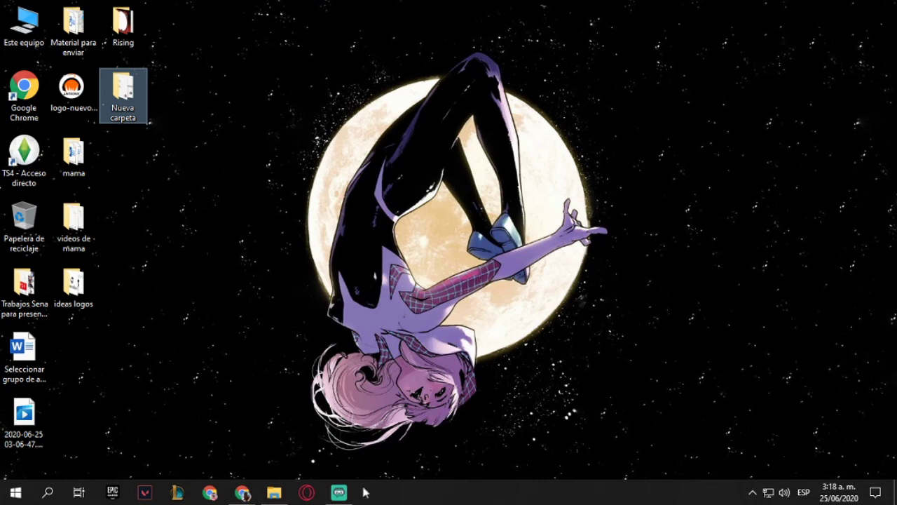
mouse_move(354, 499)
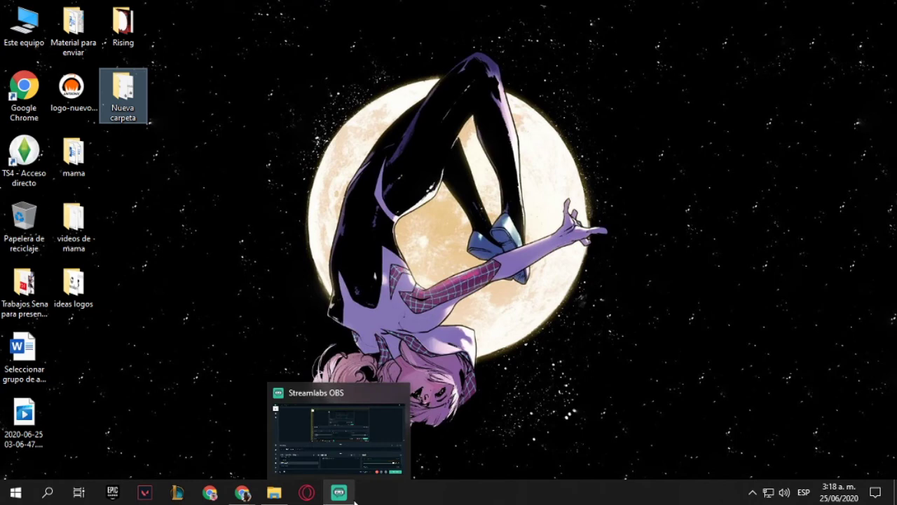